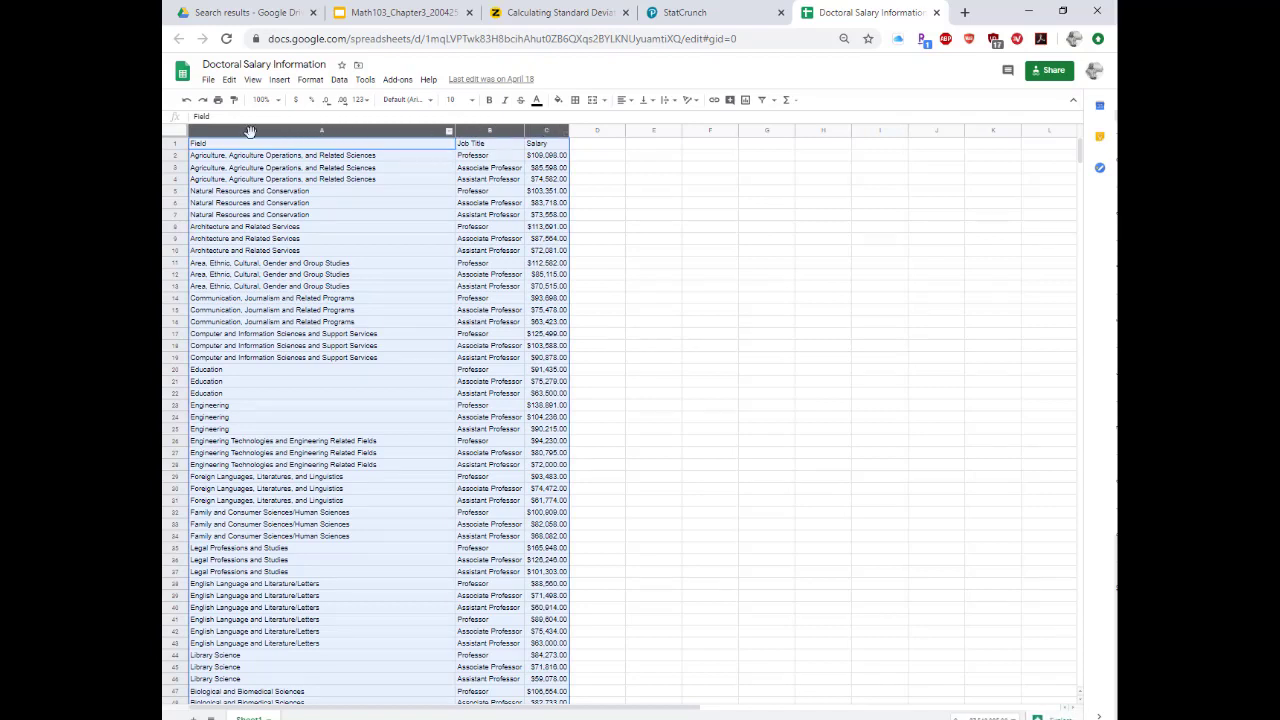
Step: Copy columns A–C (Field, Job Title, Salary) from Doctoral Salary Information and go to StatCrunch
right_click(370, 131)
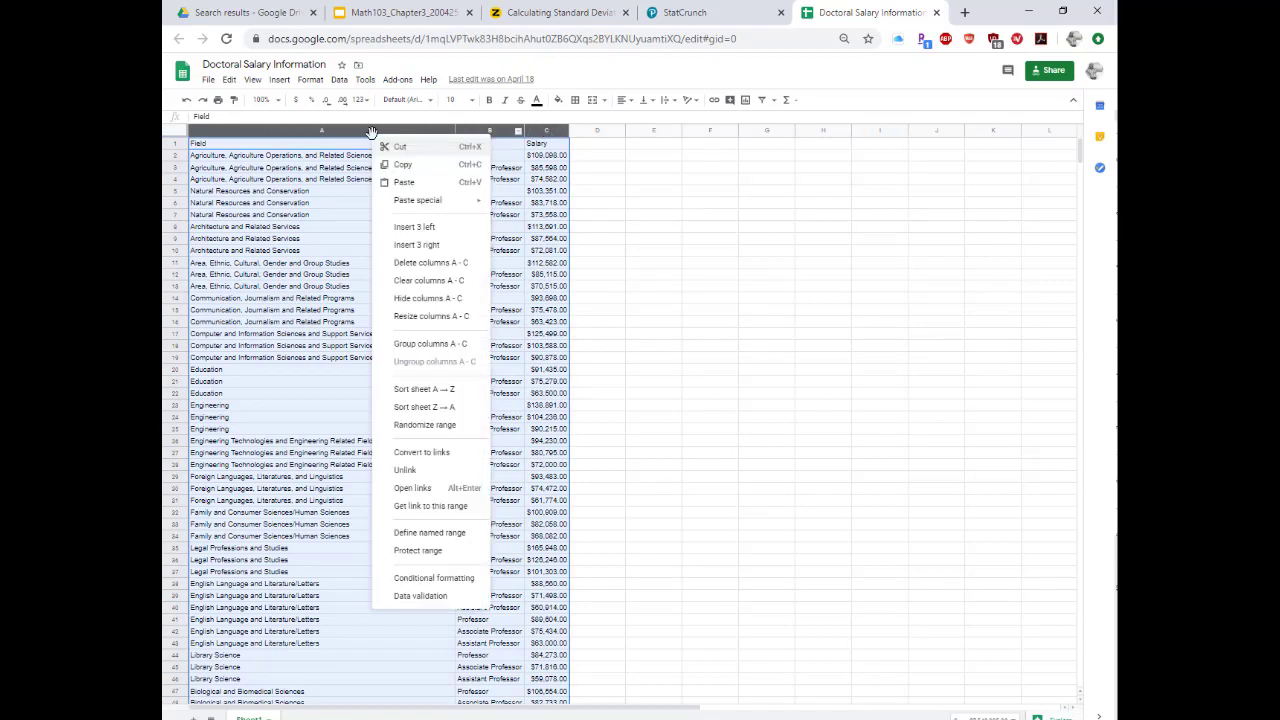
left_click(402, 164)
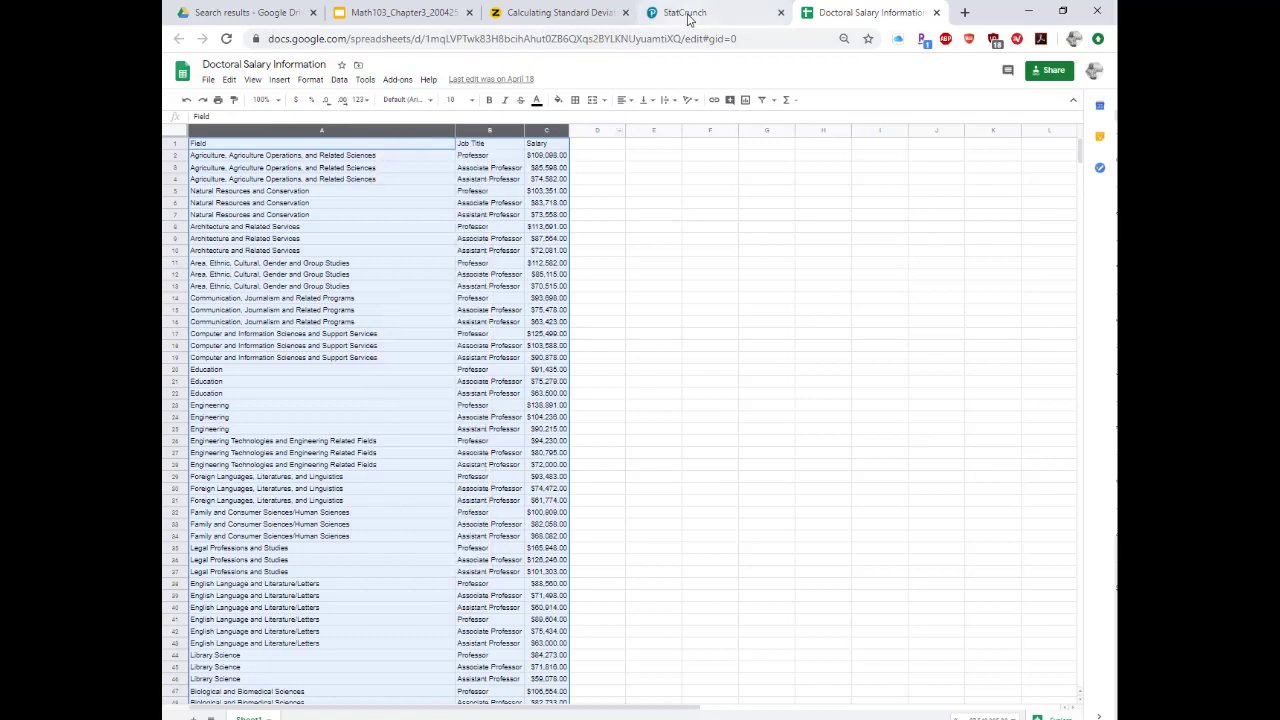
left_click(685, 12)
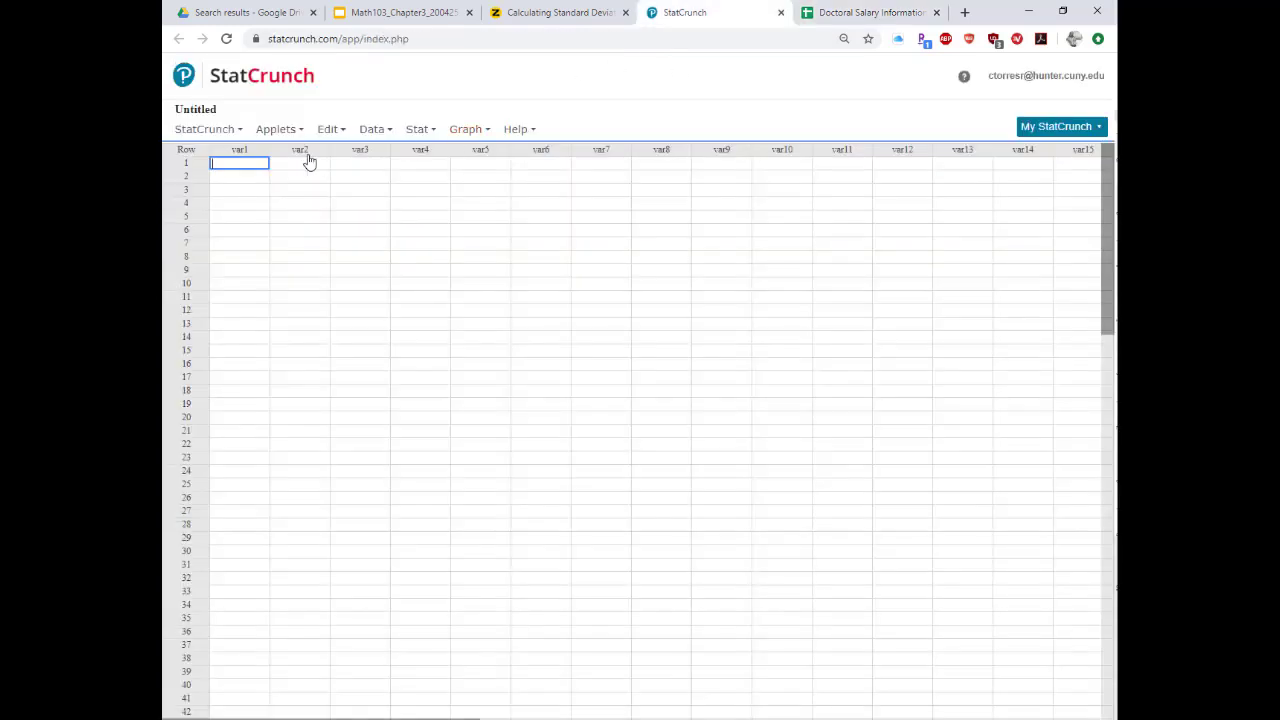
Step: Paste the copied Field, Job Title and Salary data into the empty table starting at var1
left_click(212, 130)
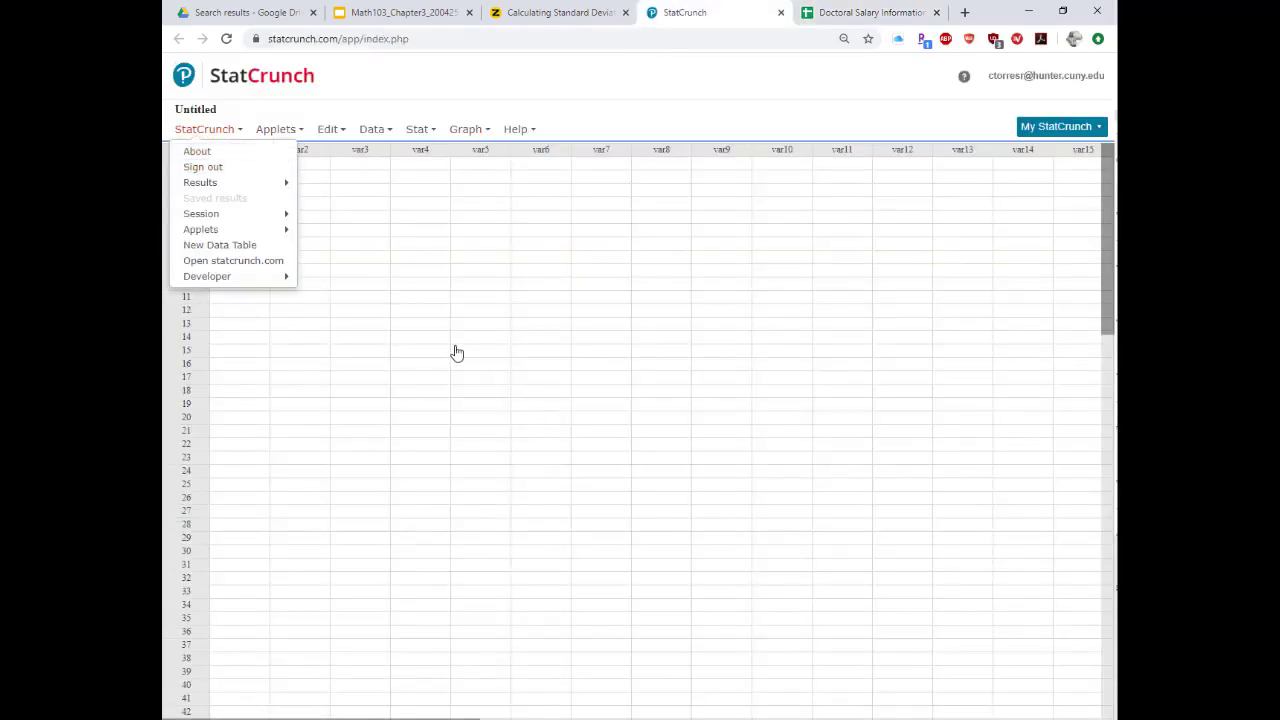
left_click(234, 150)
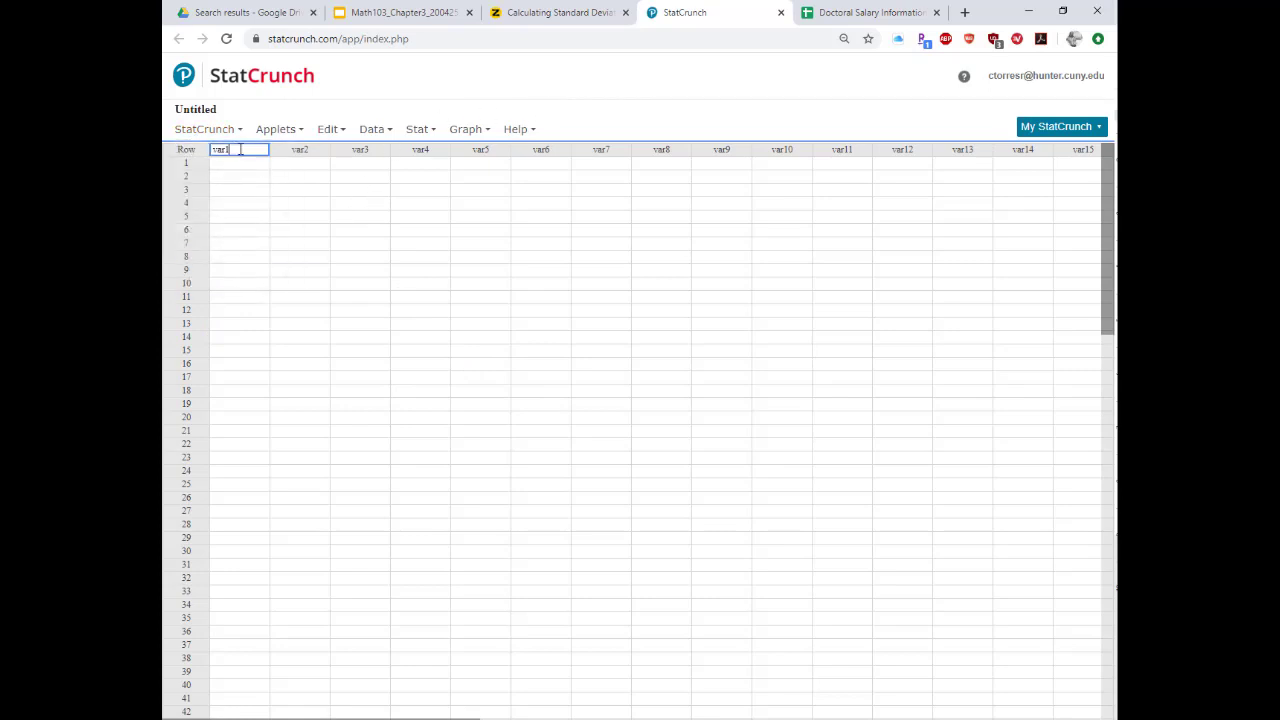
key("ctrl+v")
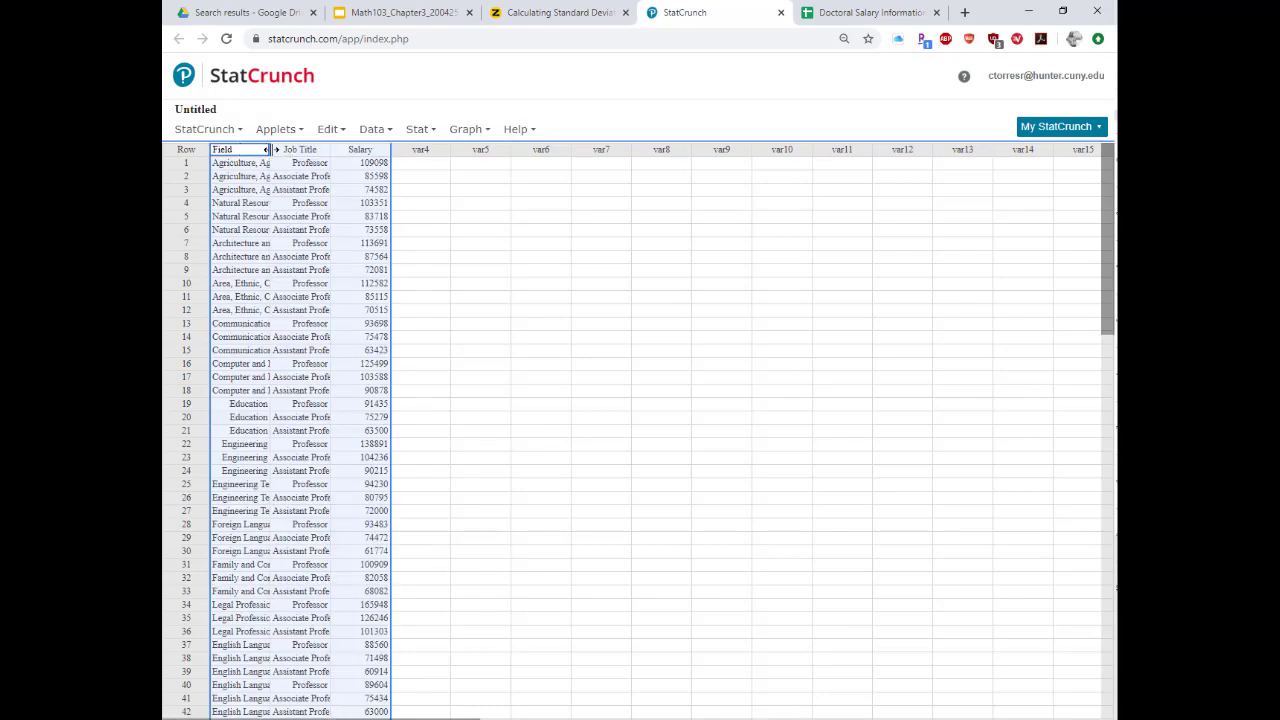
Step: Widen the Field column until the full field names are visible
left_click_drag(270, 149, 434, 150)
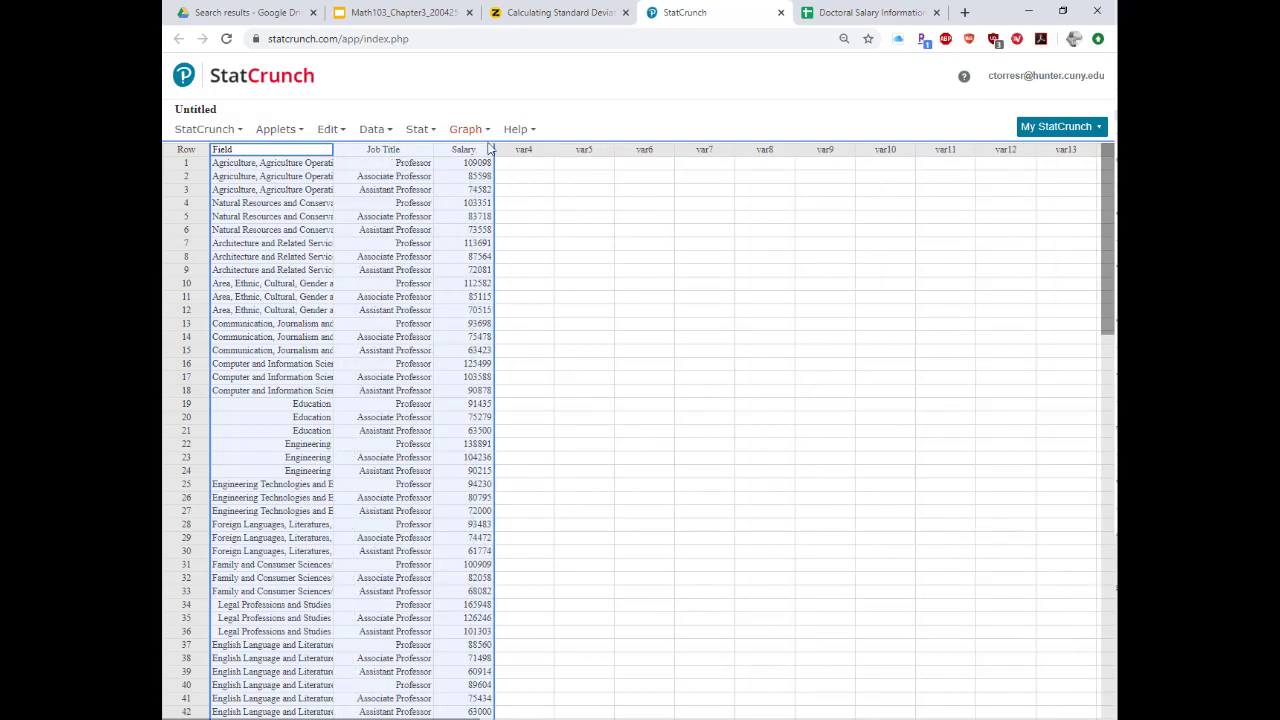
left_click(488, 142)
left_click(690, 352)
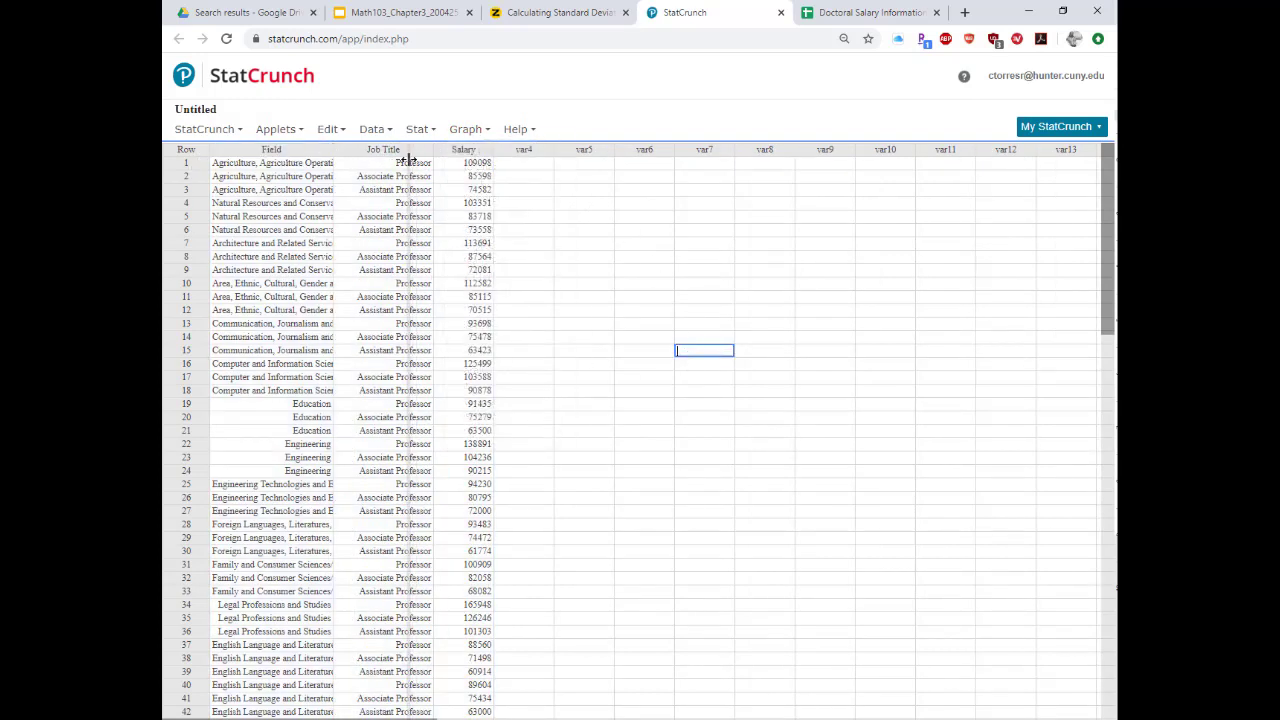
left_click_drag(409, 158, 410, 158)
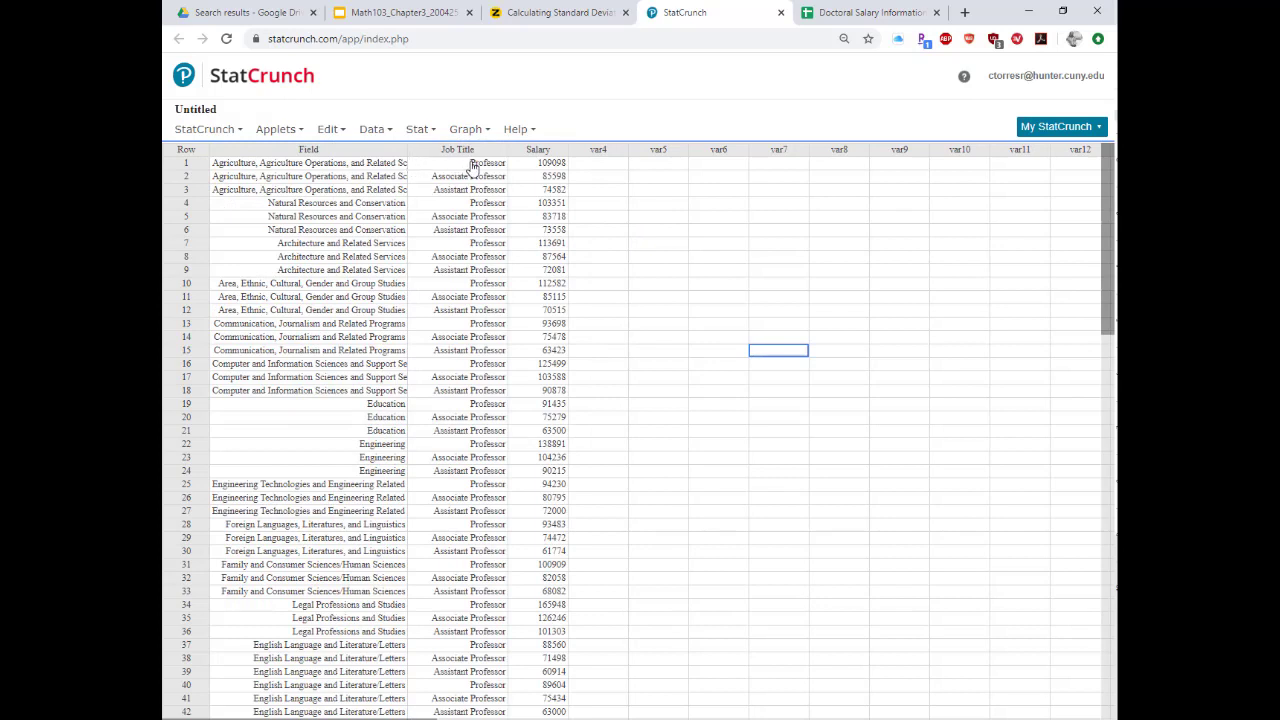
left_click(408, 152)
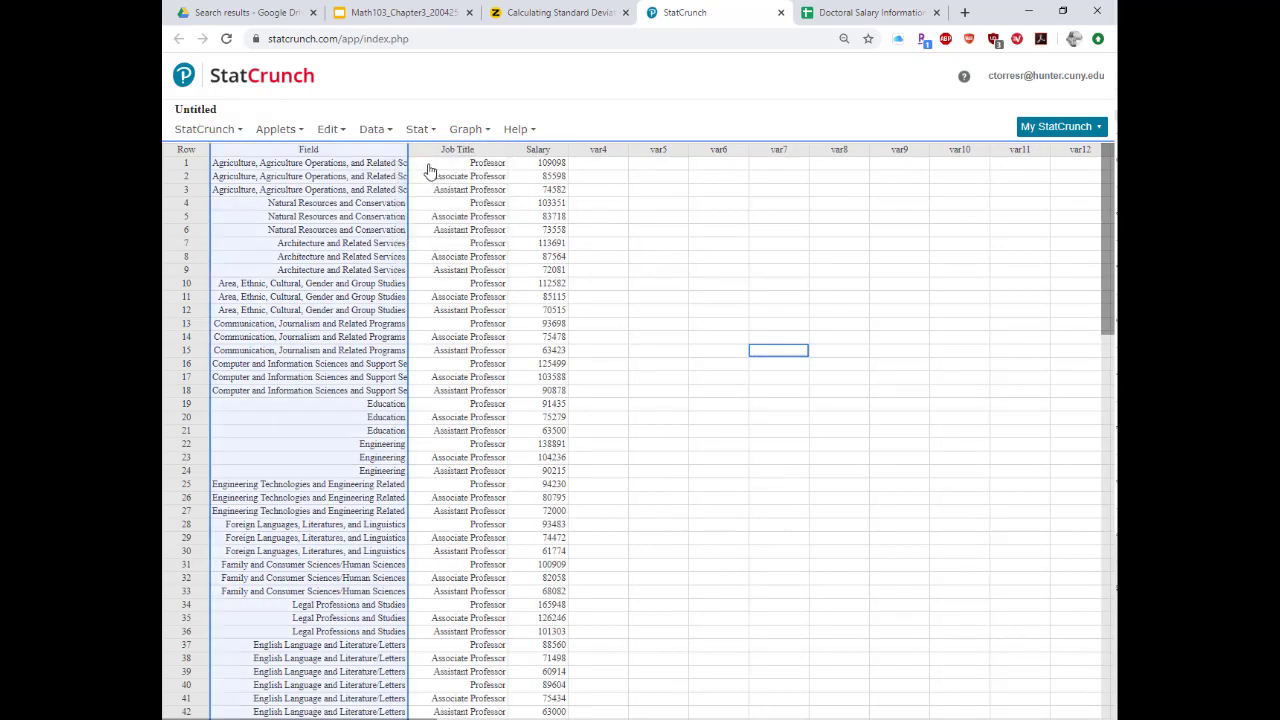
left_click_drag(404, 150, 457, 158)
left_click(694, 270)
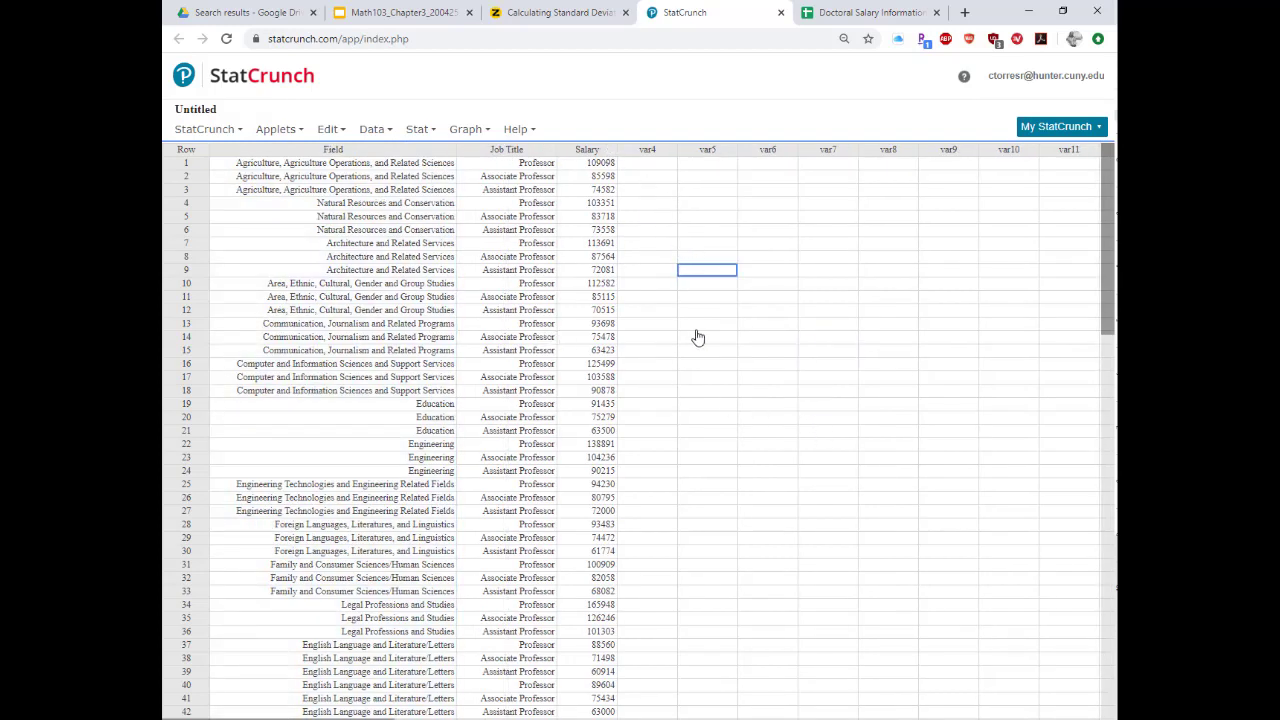
left_click(218, 109)
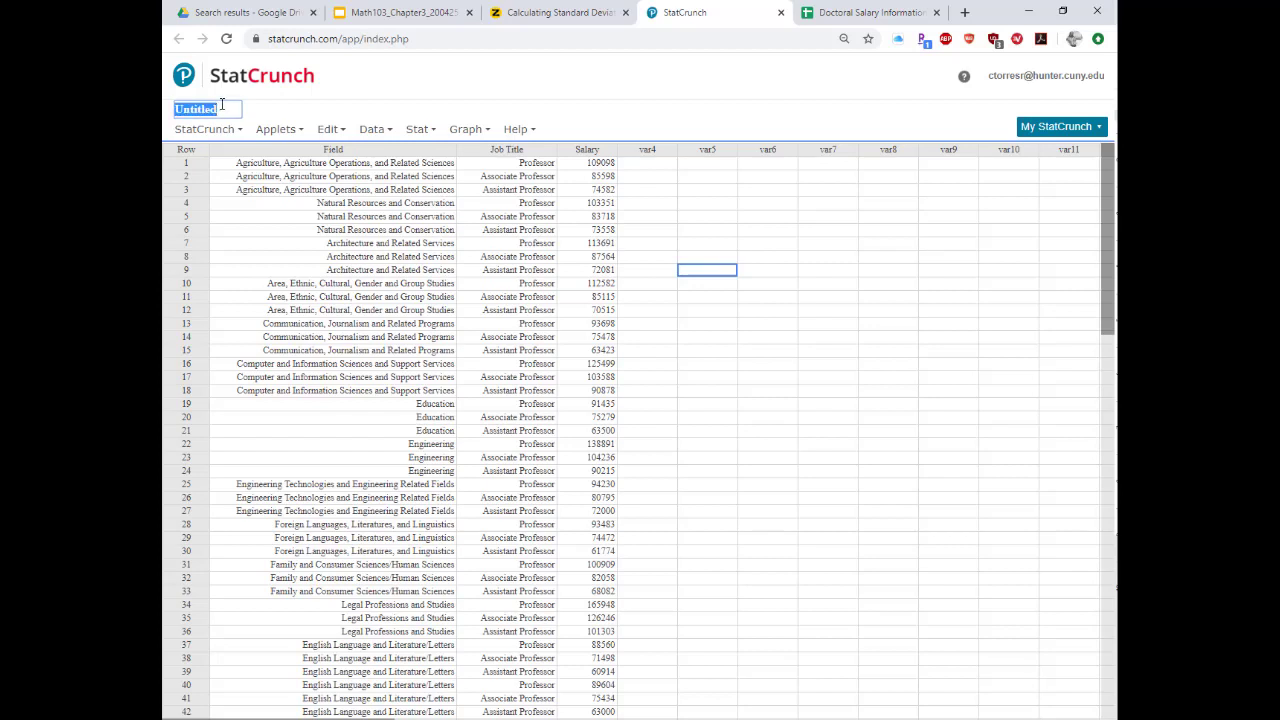
Step: Title the data set 'Population Data' and save it to My Data
type("Population Data")
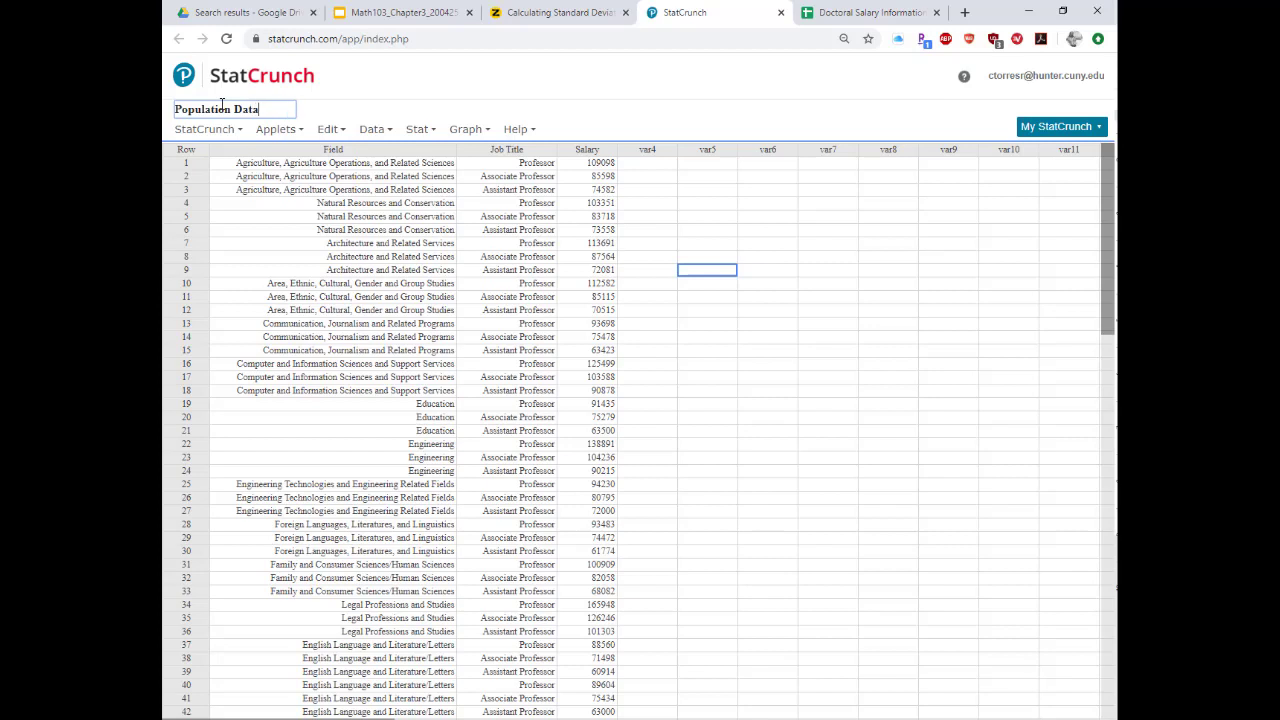
key("Return")
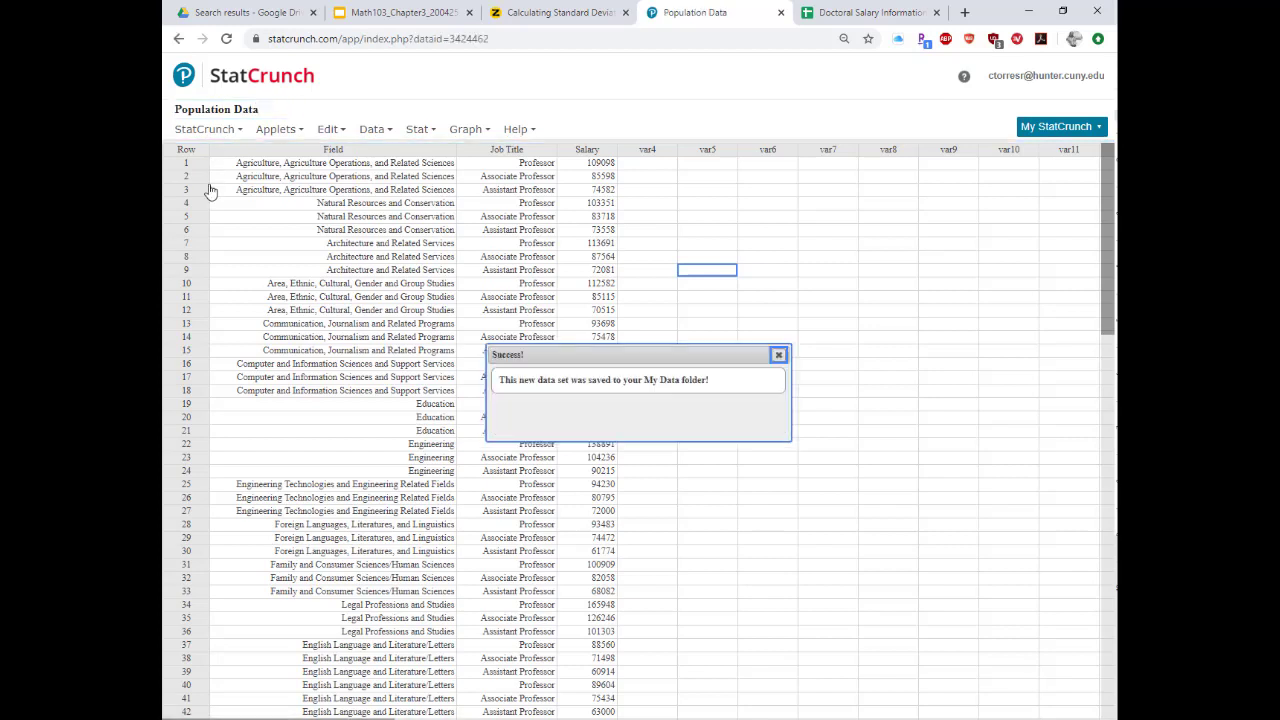
left_click(472, 132)
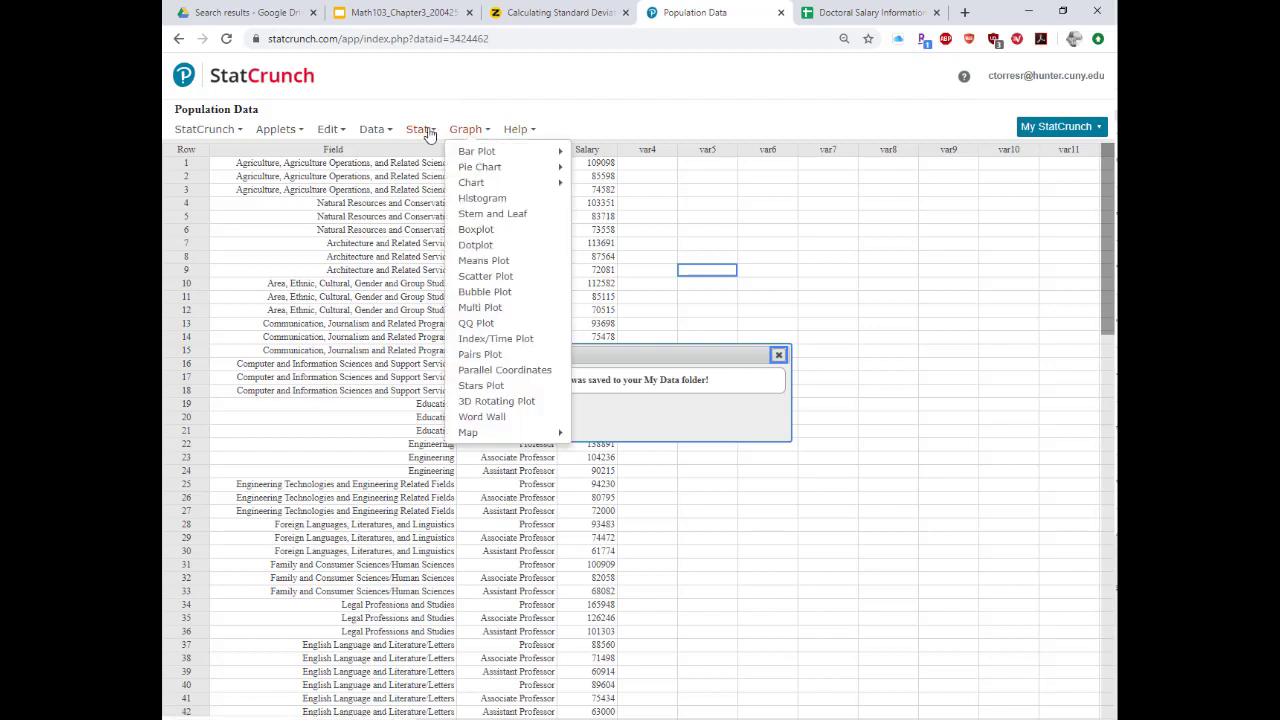
Step: Set up column summary stats on Salary with n, mean, variance and standard deviation
left_click(426, 132)
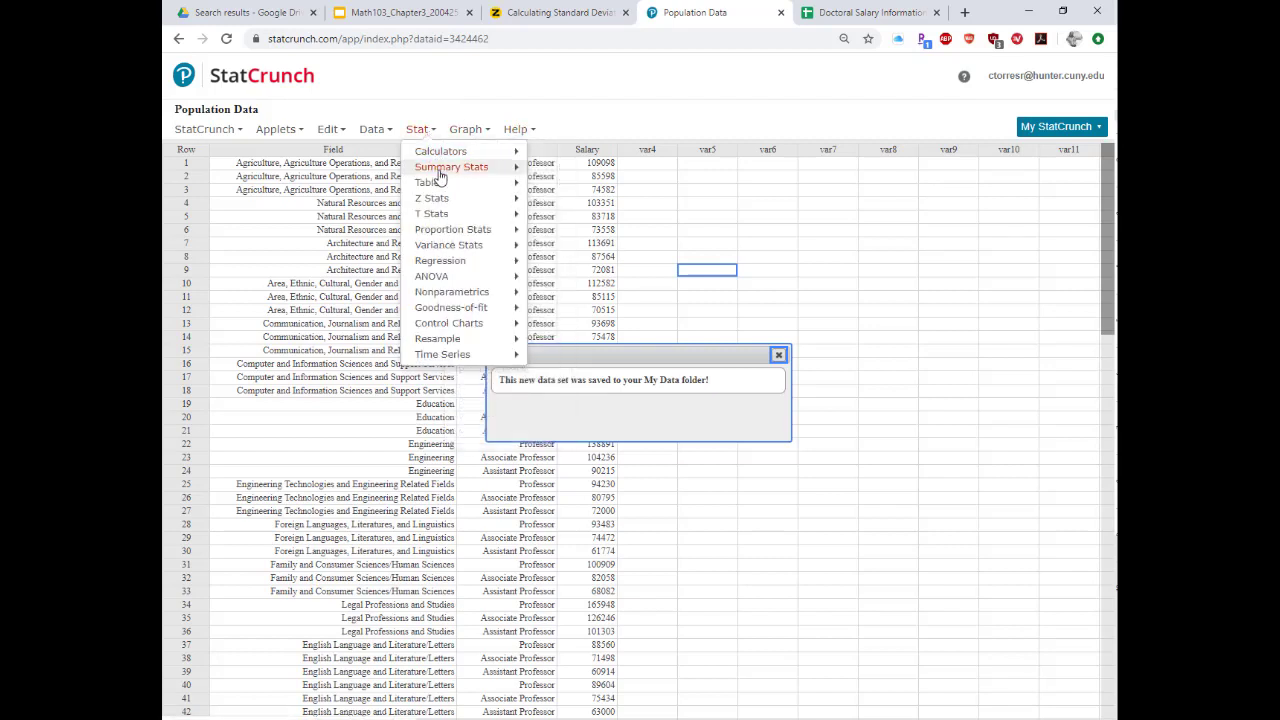
mouse_move(470, 168)
left_click(560, 174)
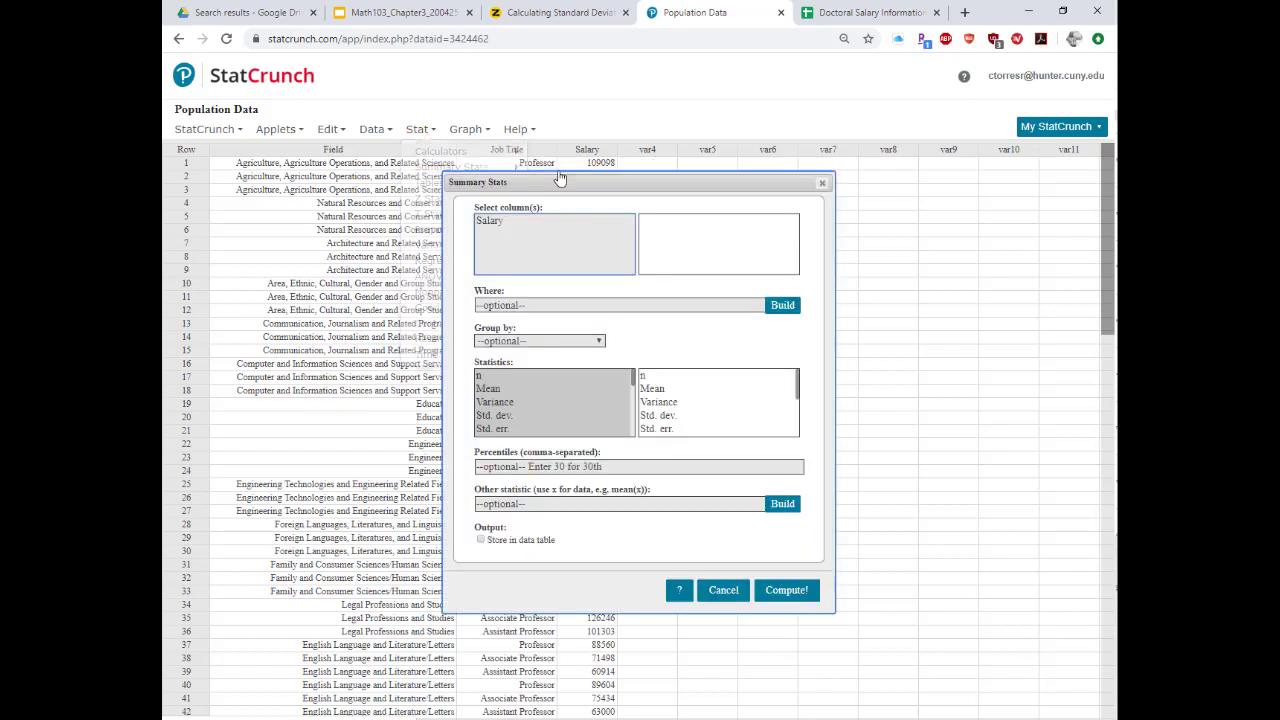
left_click(505, 224)
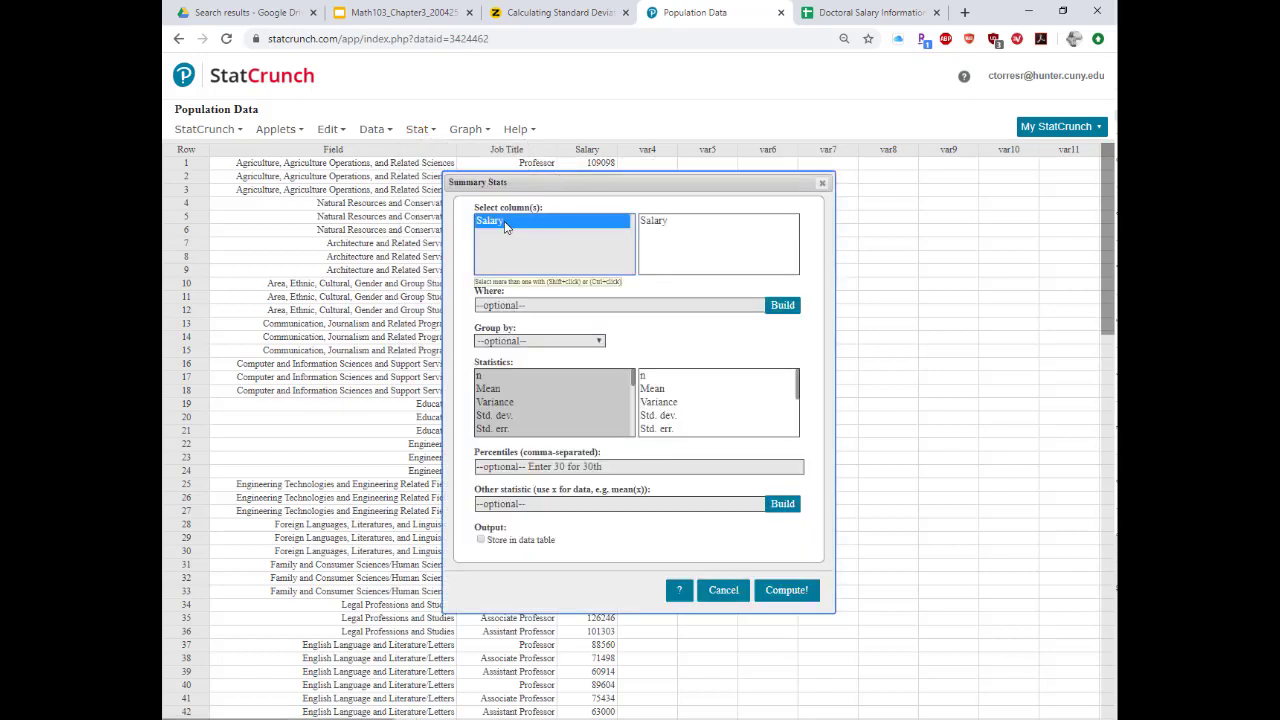
left_click(485, 377)
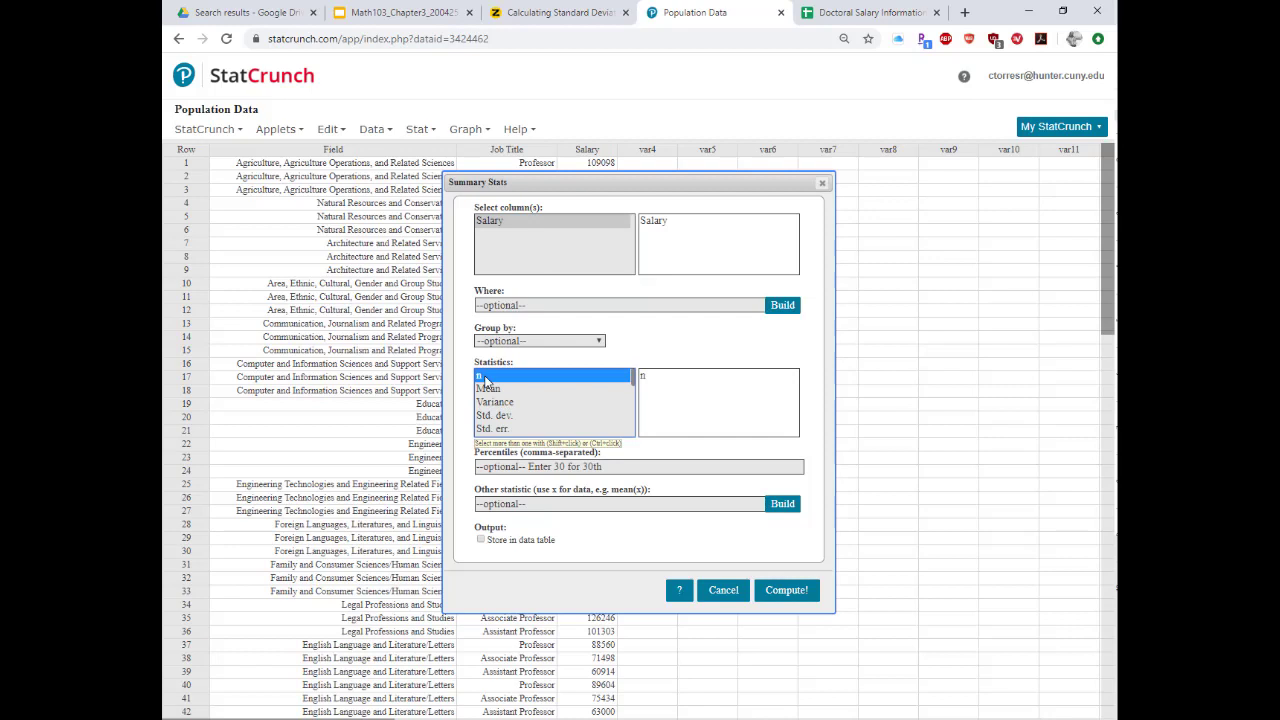
left_click(494, 389, "ctrl")
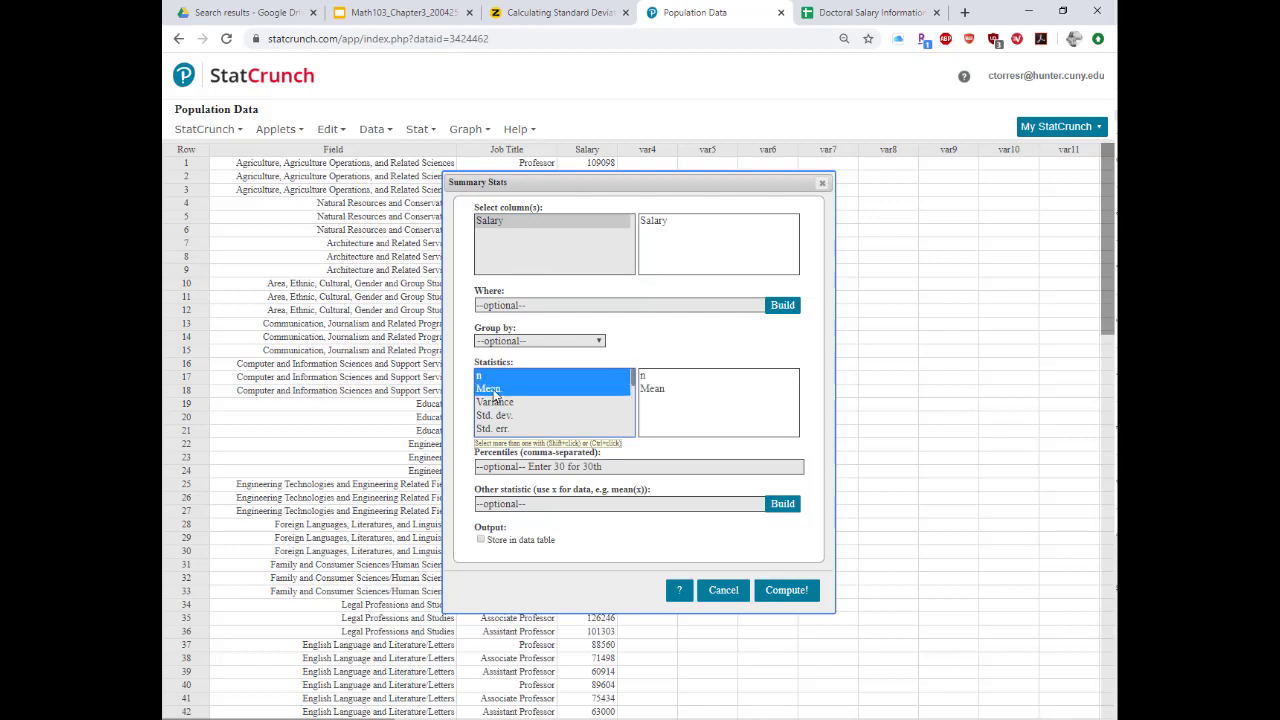
left_click(502, 403, "ctrl")
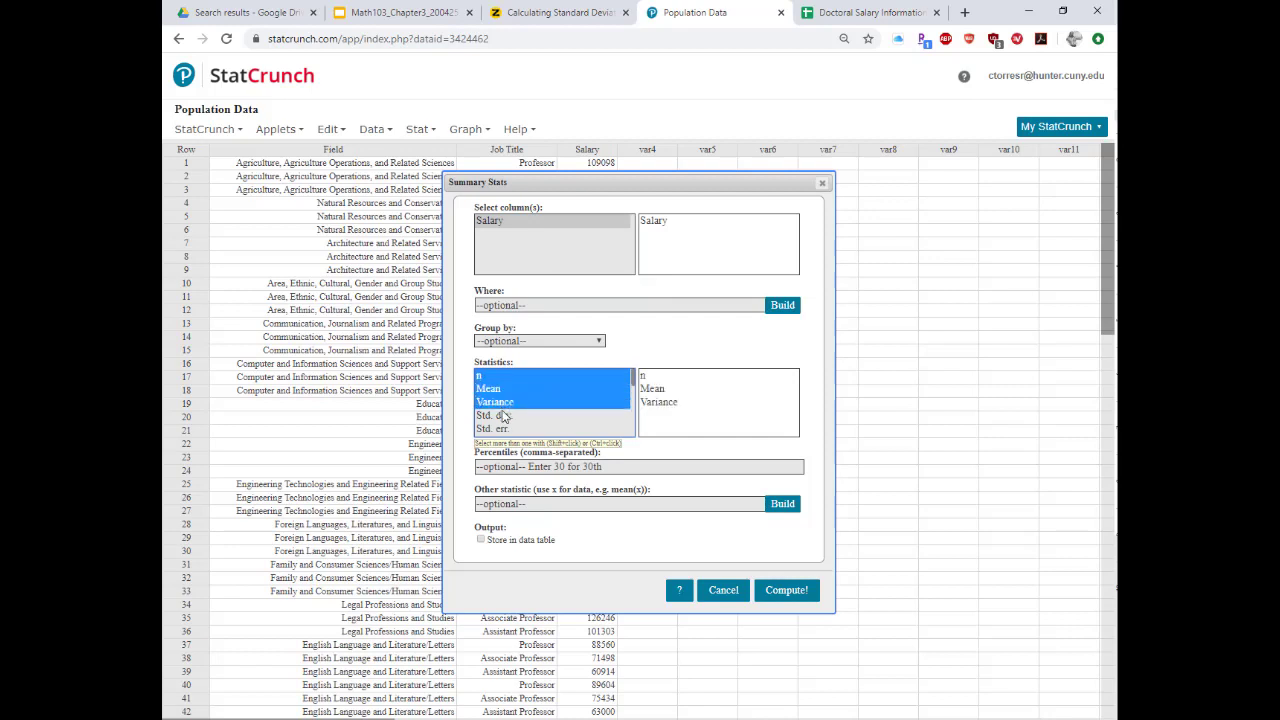
left_click(504, 418, "ctrl")
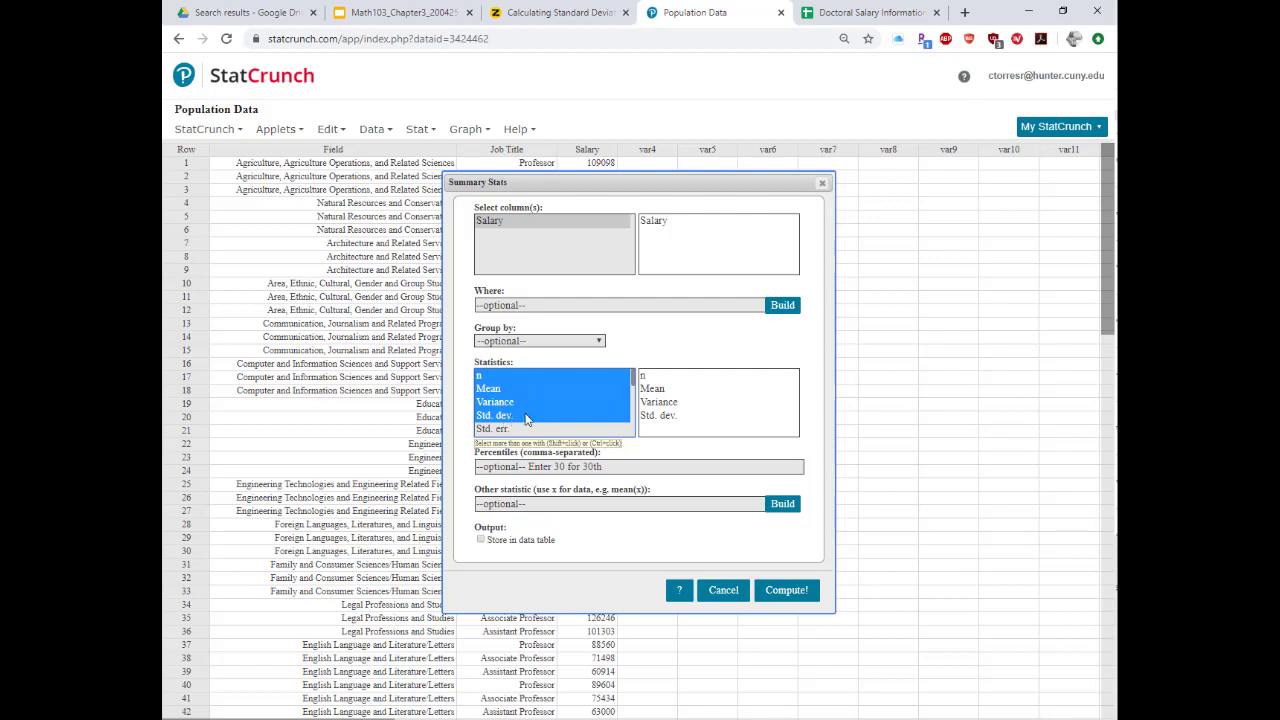
Step: Swap in unadjusted variance and std. dev., then compute (n 87, mean 86768.793)
left_click_drag(632, 383, 533, 407)
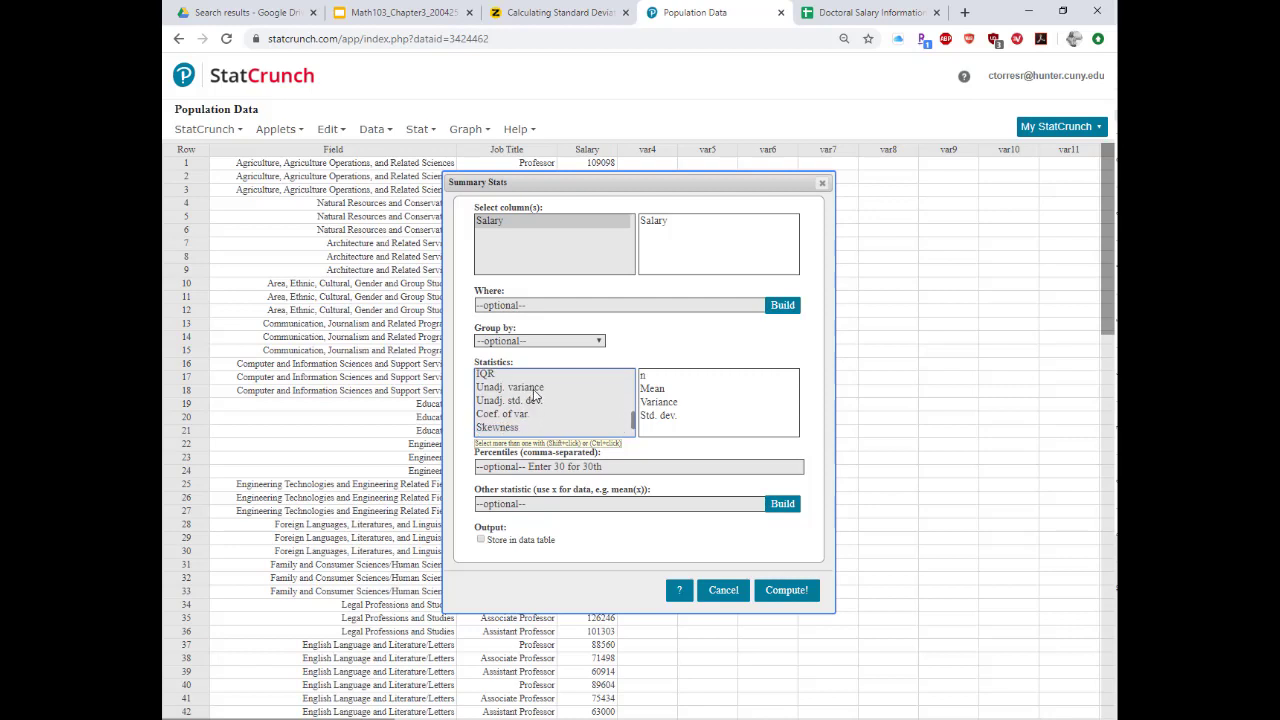
left_click(533, 389, "ctrl")
left_click(540, 402, "ctrl")
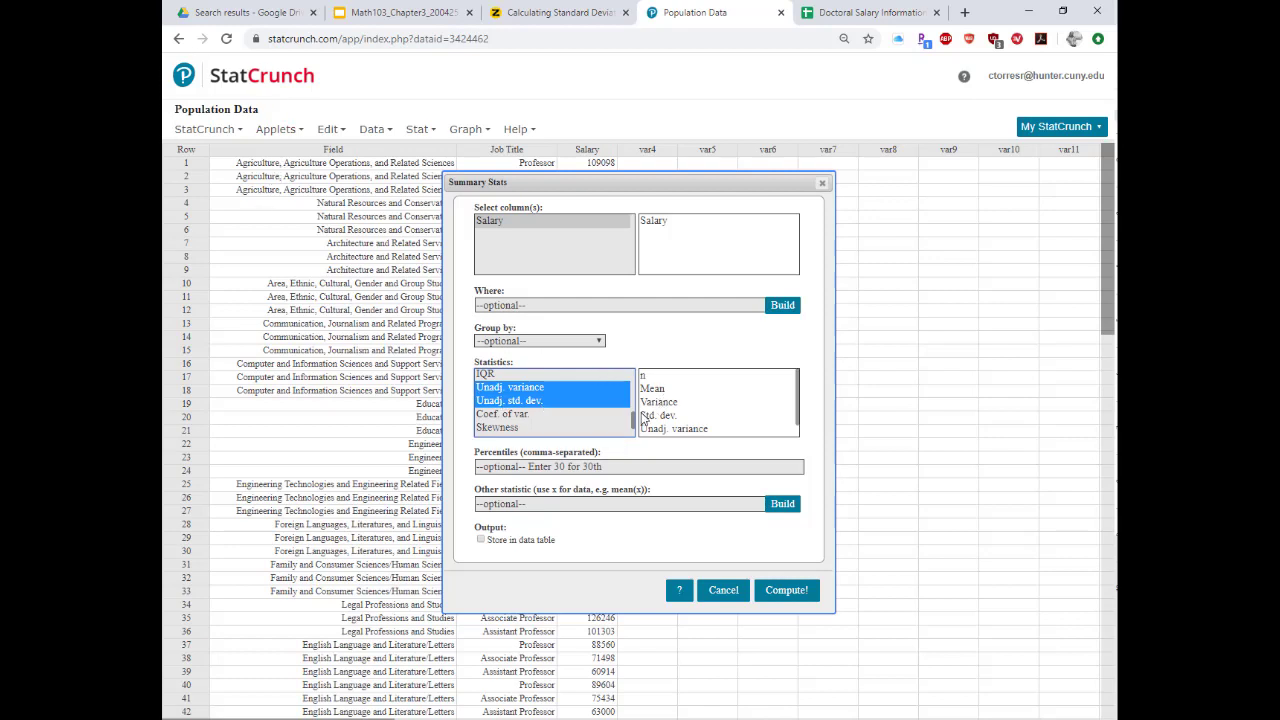
left_click_drag(632, 420, 630, 378)
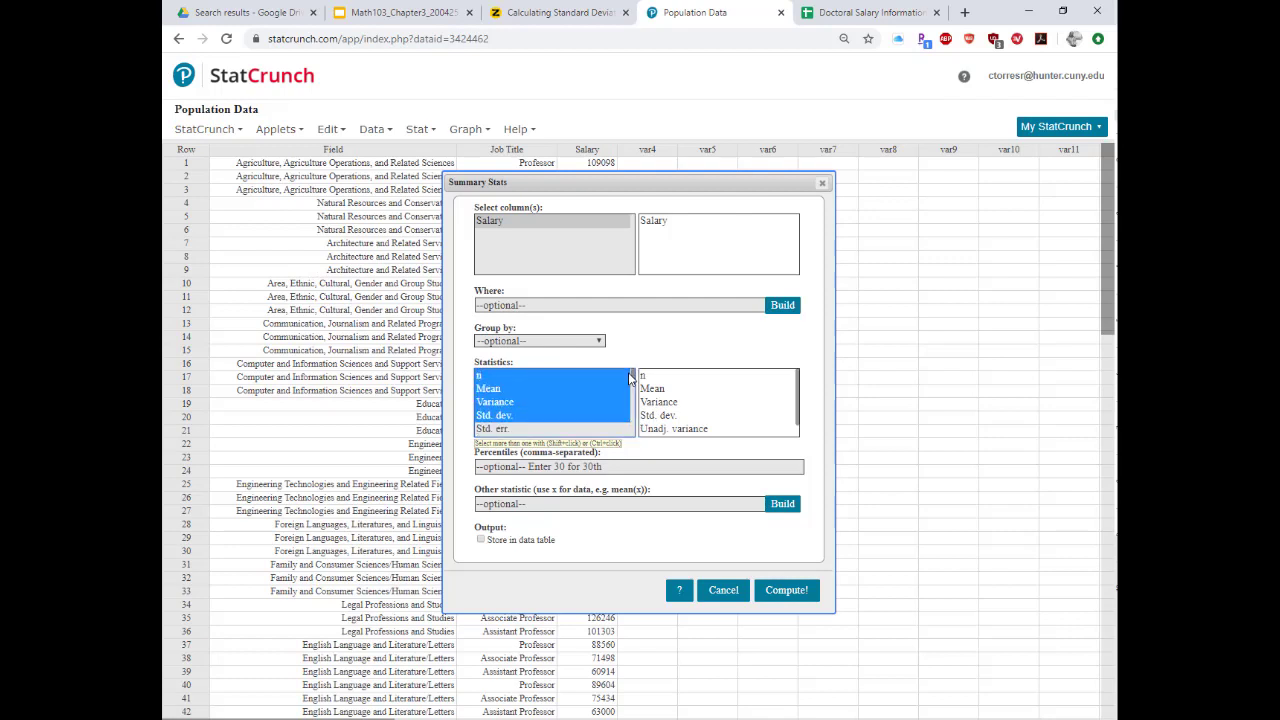
left_click(526, 401, "ctrl")
left_click(532, 415, "ctrl")
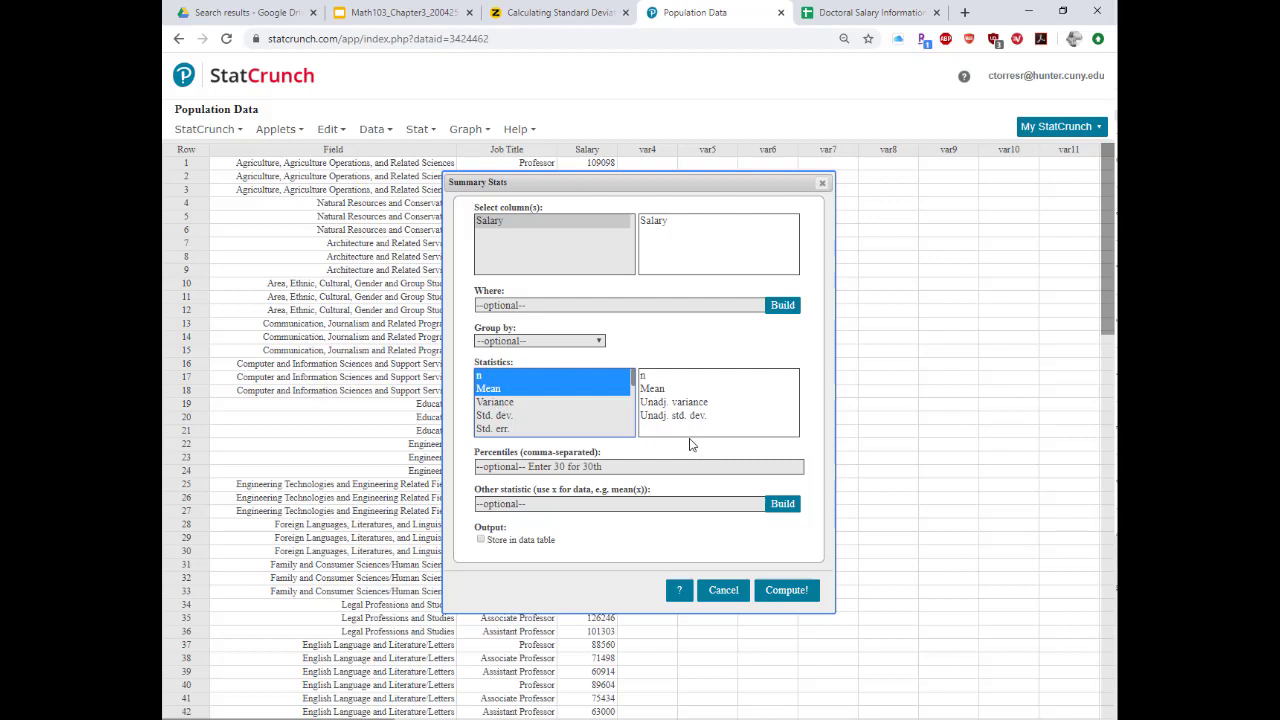
left_click(789, 591)
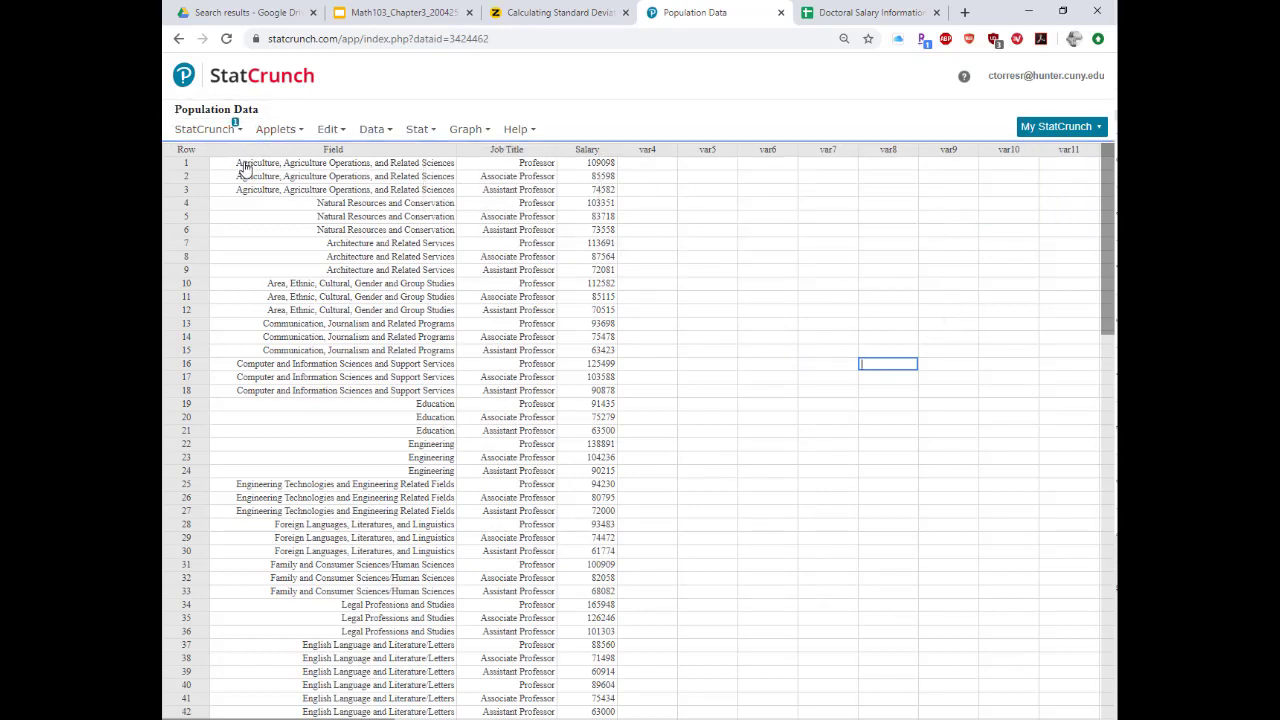
left_click(424, 134)
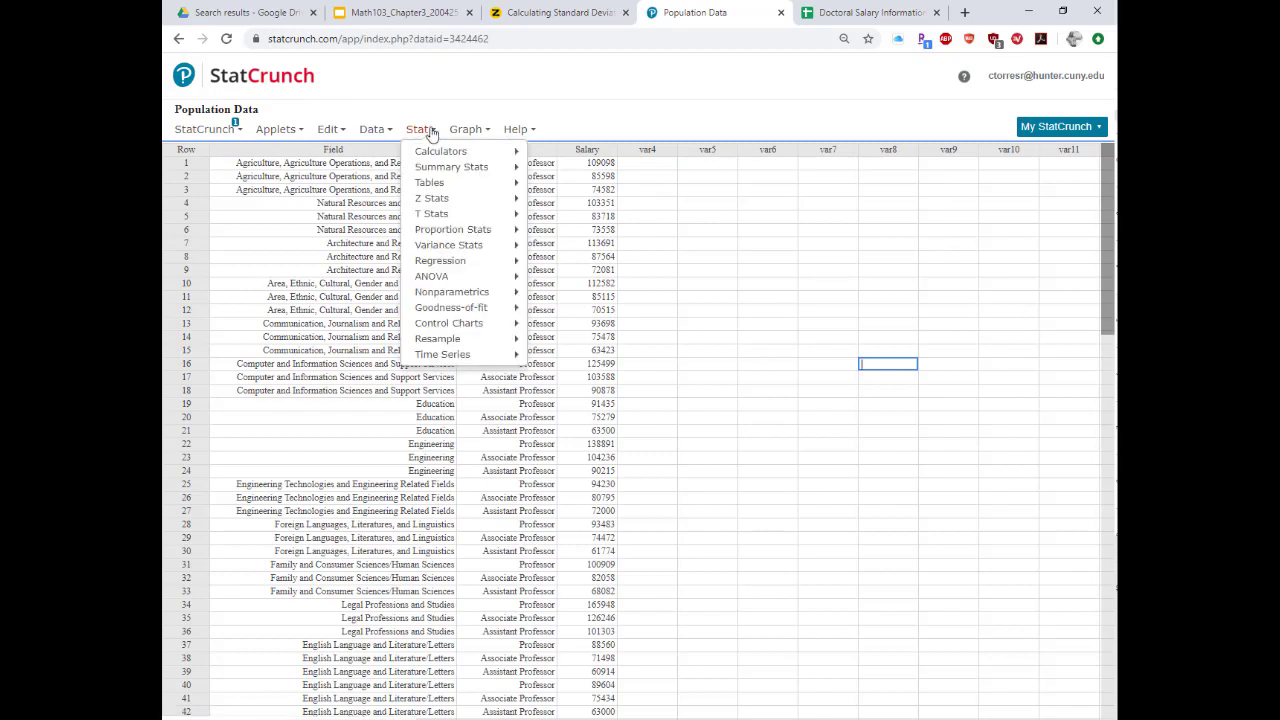
Step: Recompute Salary's n, mean, unadjusted variance and unadjusted standard deviation, moving the results aside
mouse_move(440, 167)
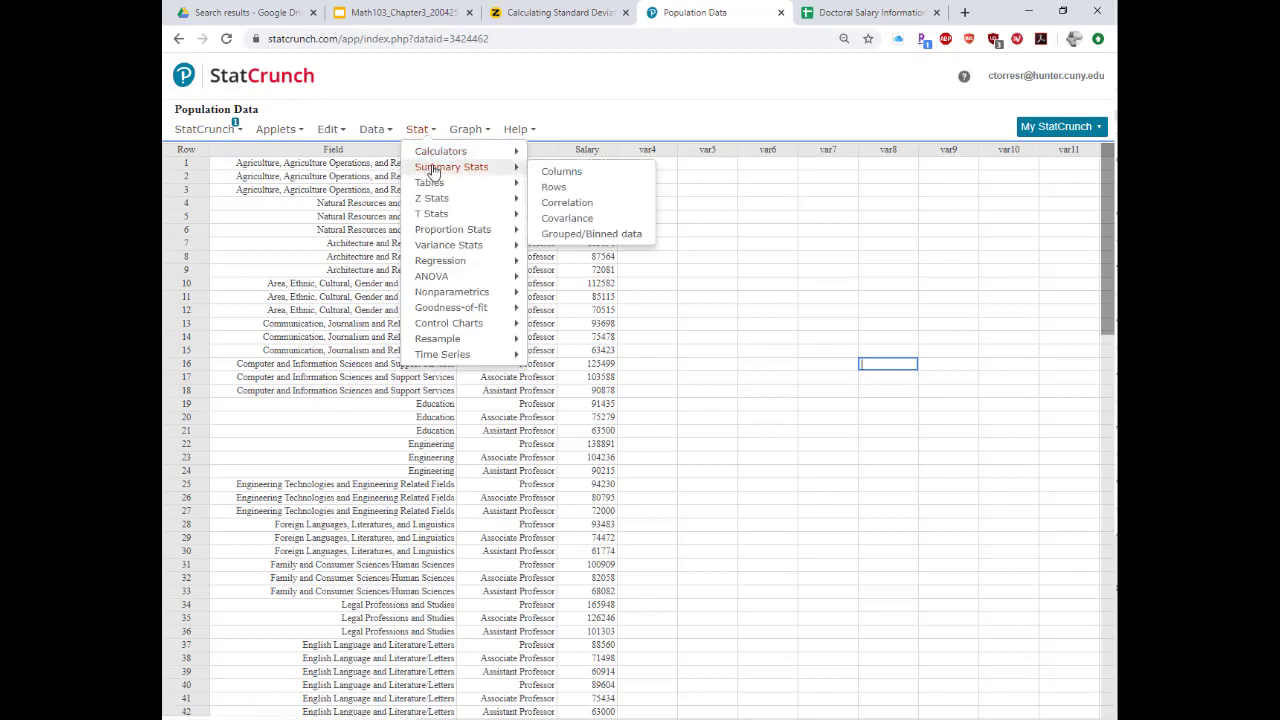
left_click(548, 174)
left_click(521, 218)
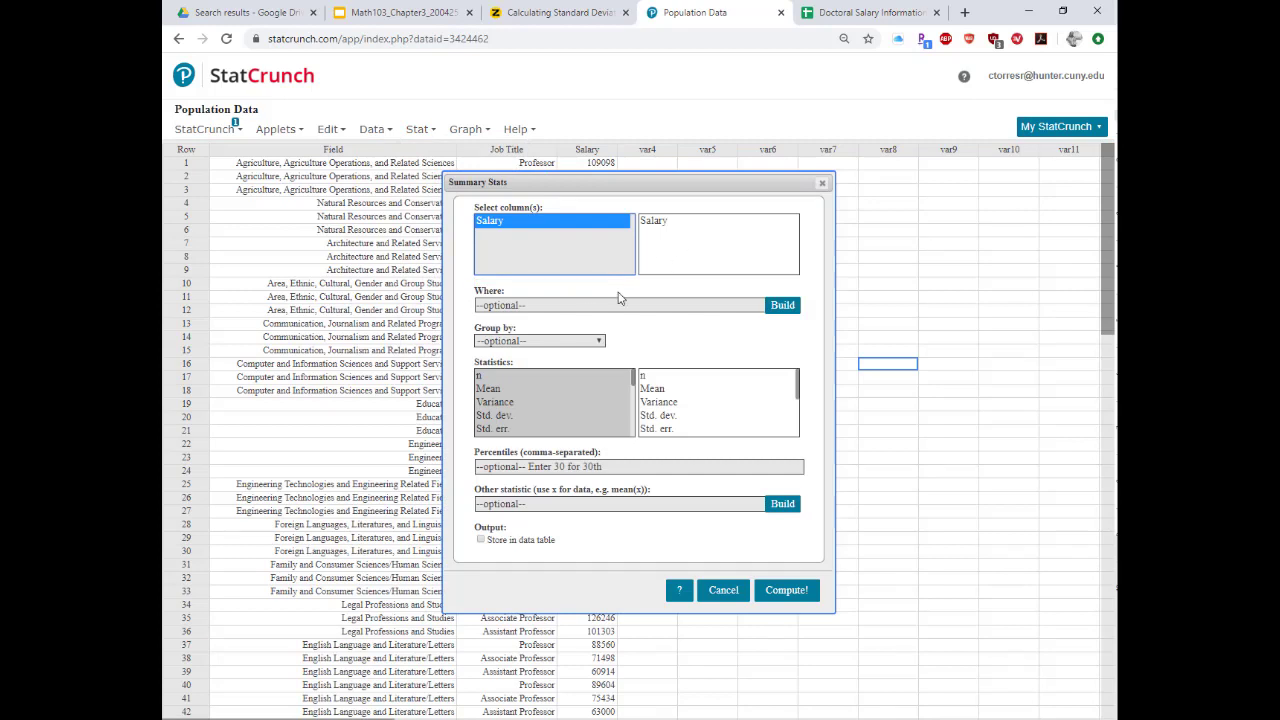
left_click(492, 378)
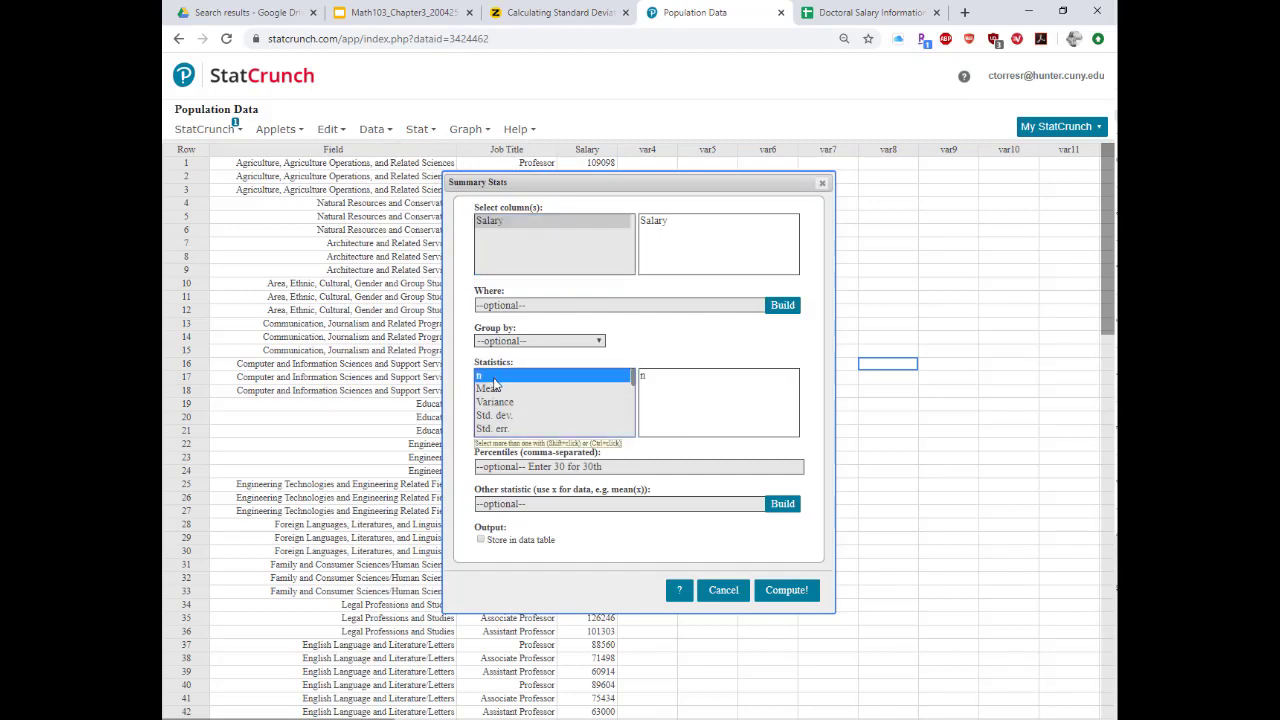
left_click(498, 390, "ctrl")
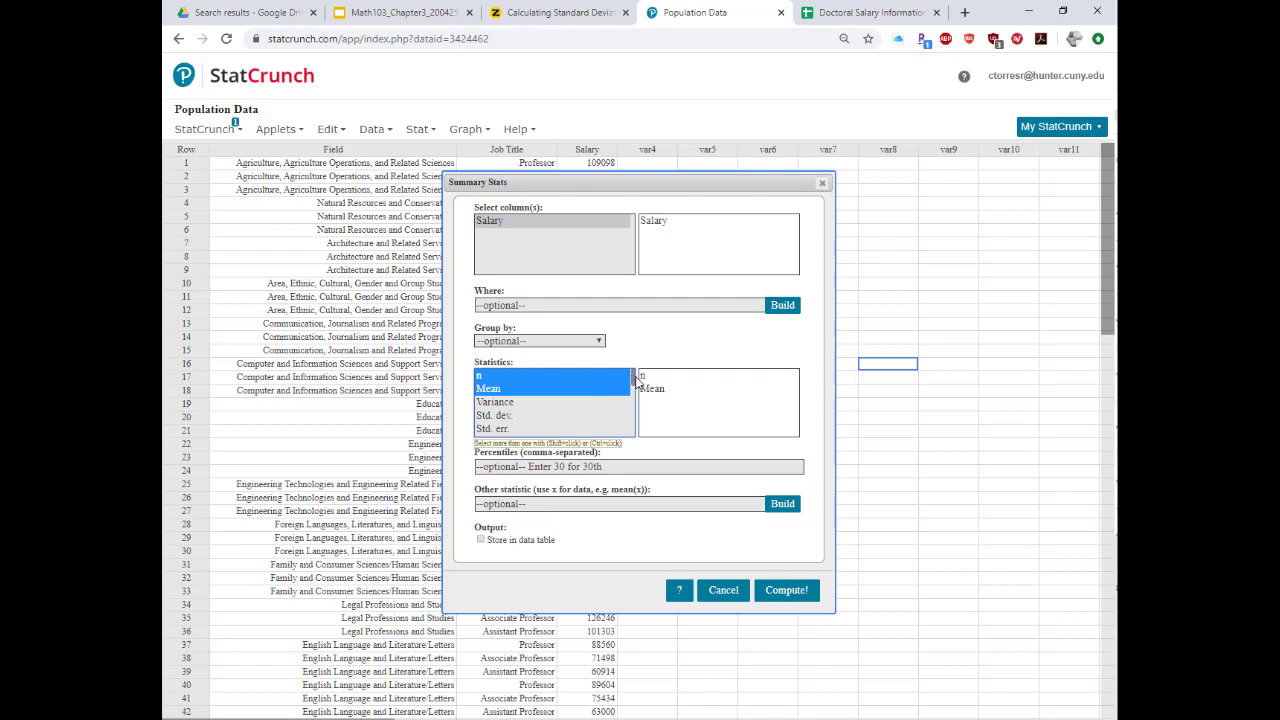
left_click_drag(633, 381, 631, 416)
left_click(530, 405, "ctrl")
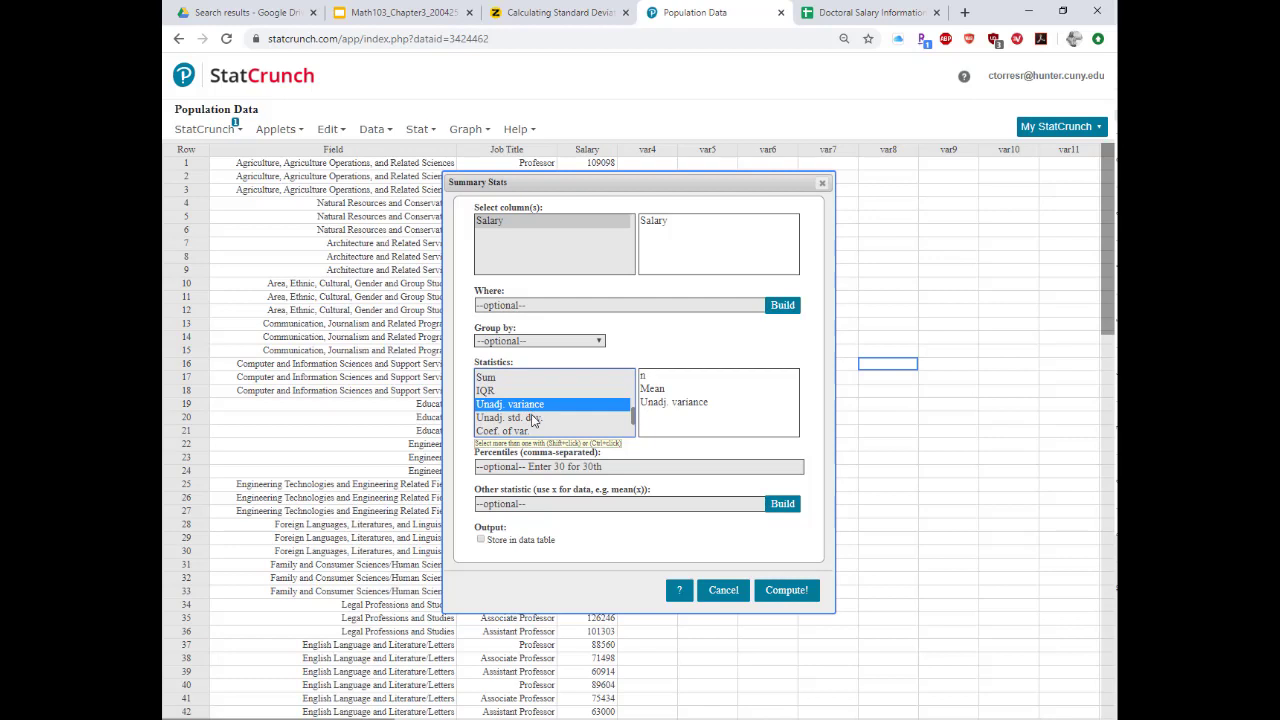
left_click(533, 418, "ctrl")
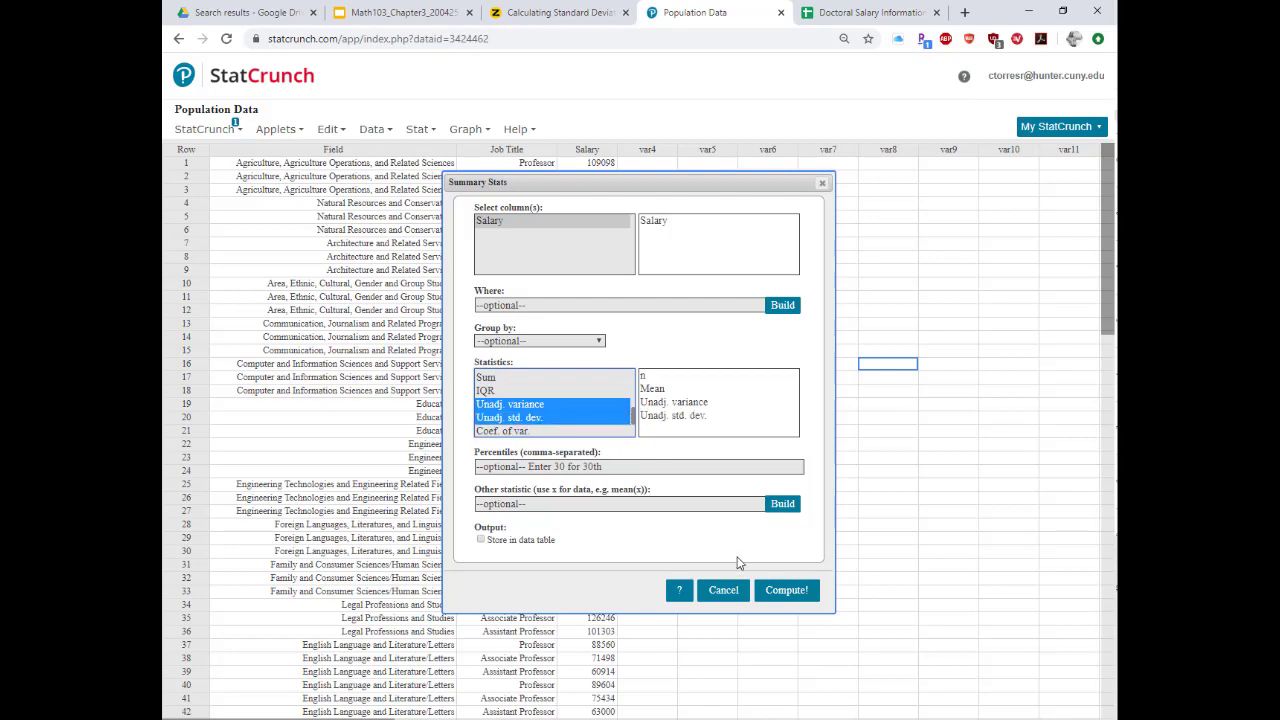
left_click(783, 591)
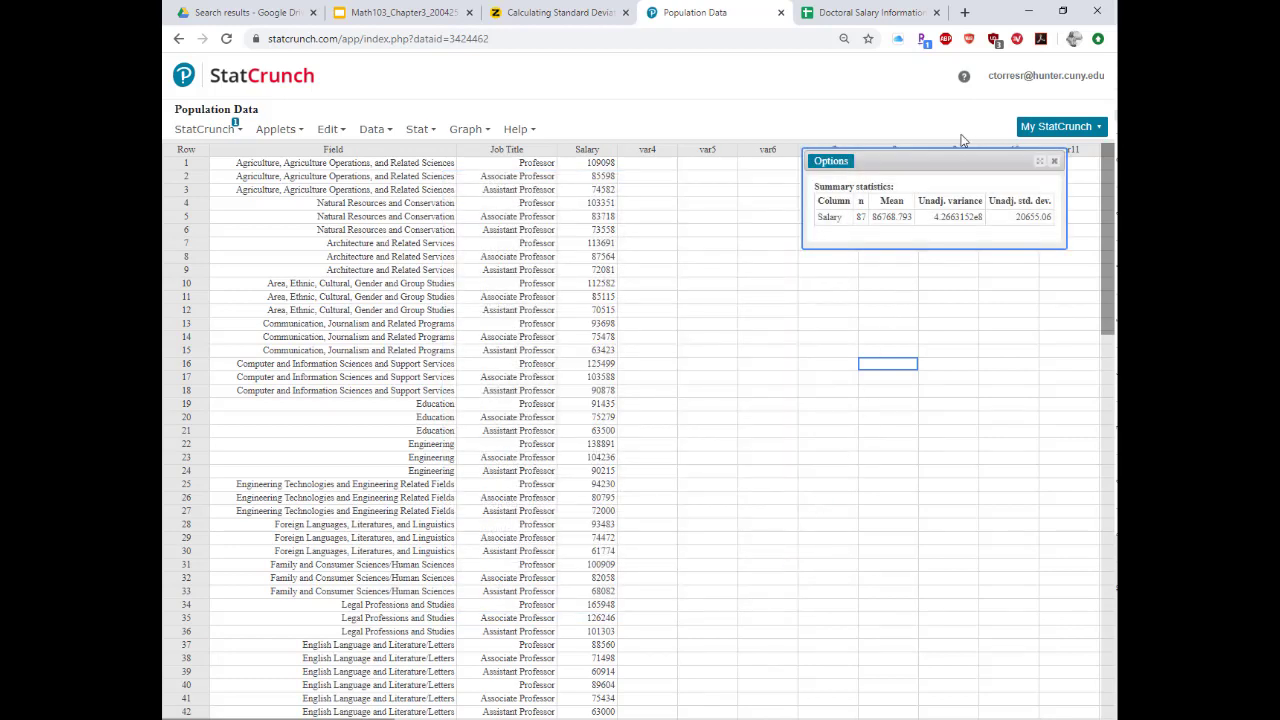
left_click_drag(934, 163, 786, 200)
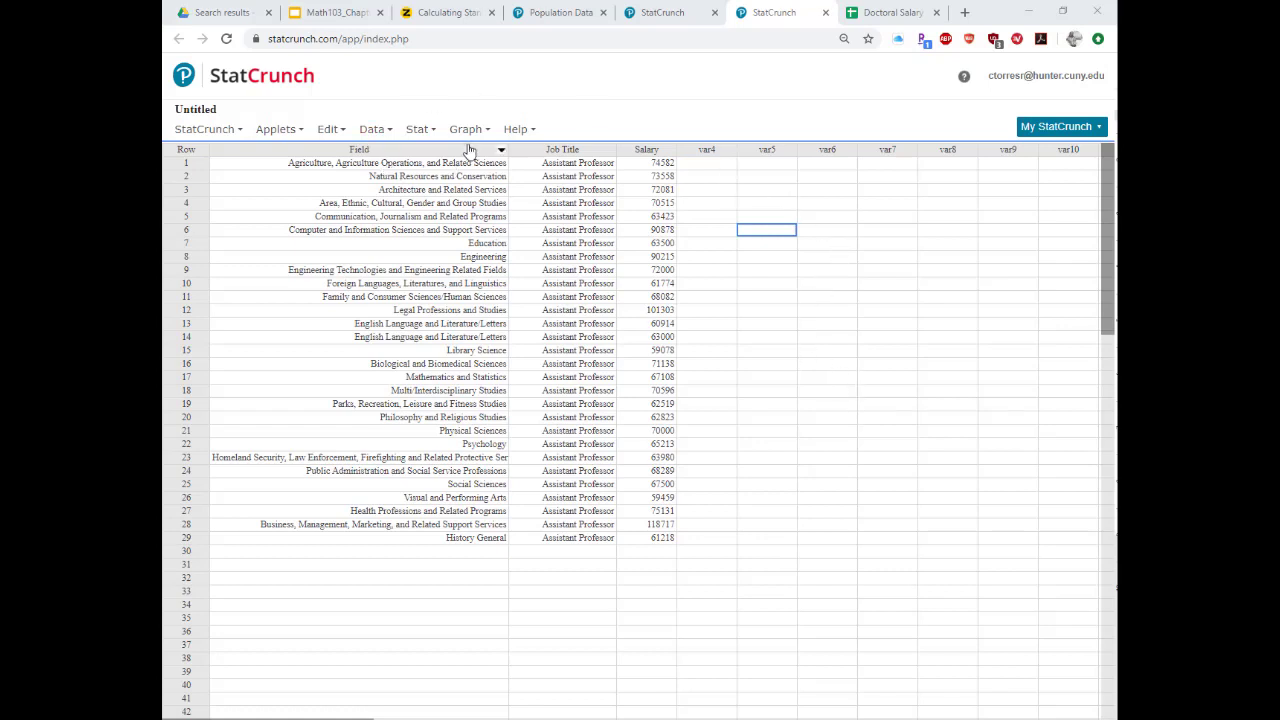
Step: Compute n, mean, variance and standard deviation of Salary for the 29-row sample
mouse_move(424, 135)
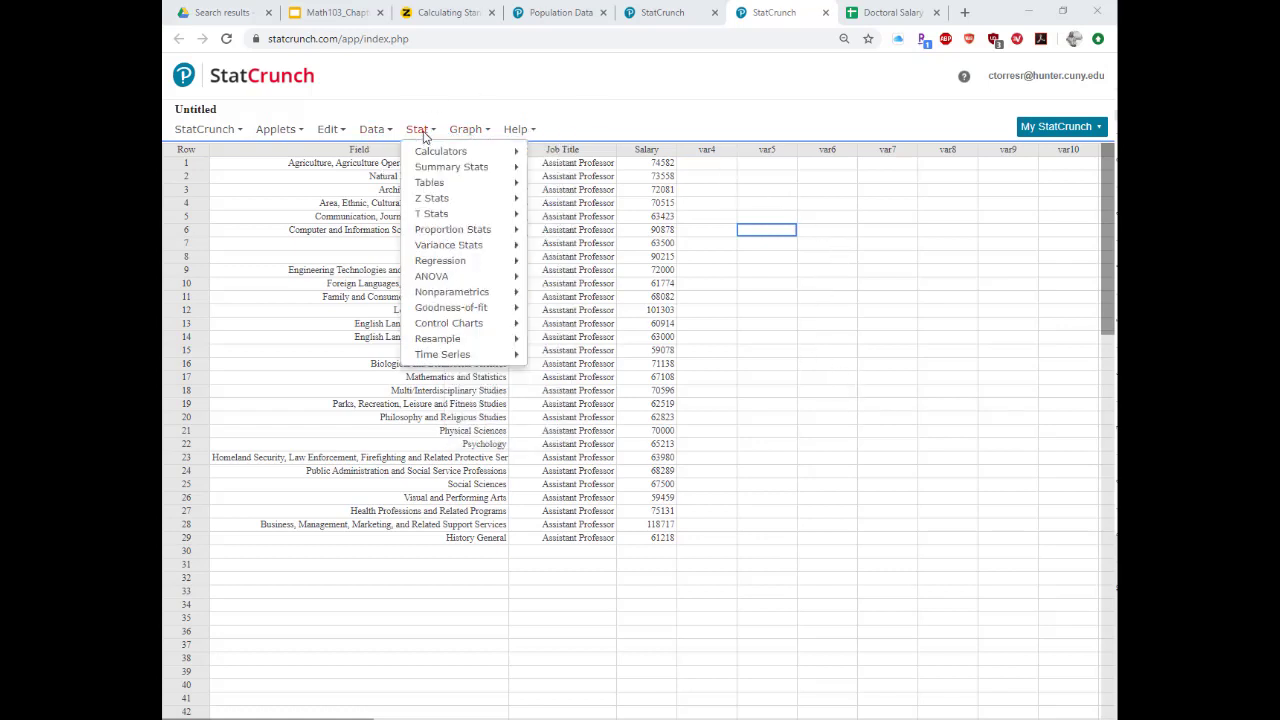
mouse_move(455, 167)
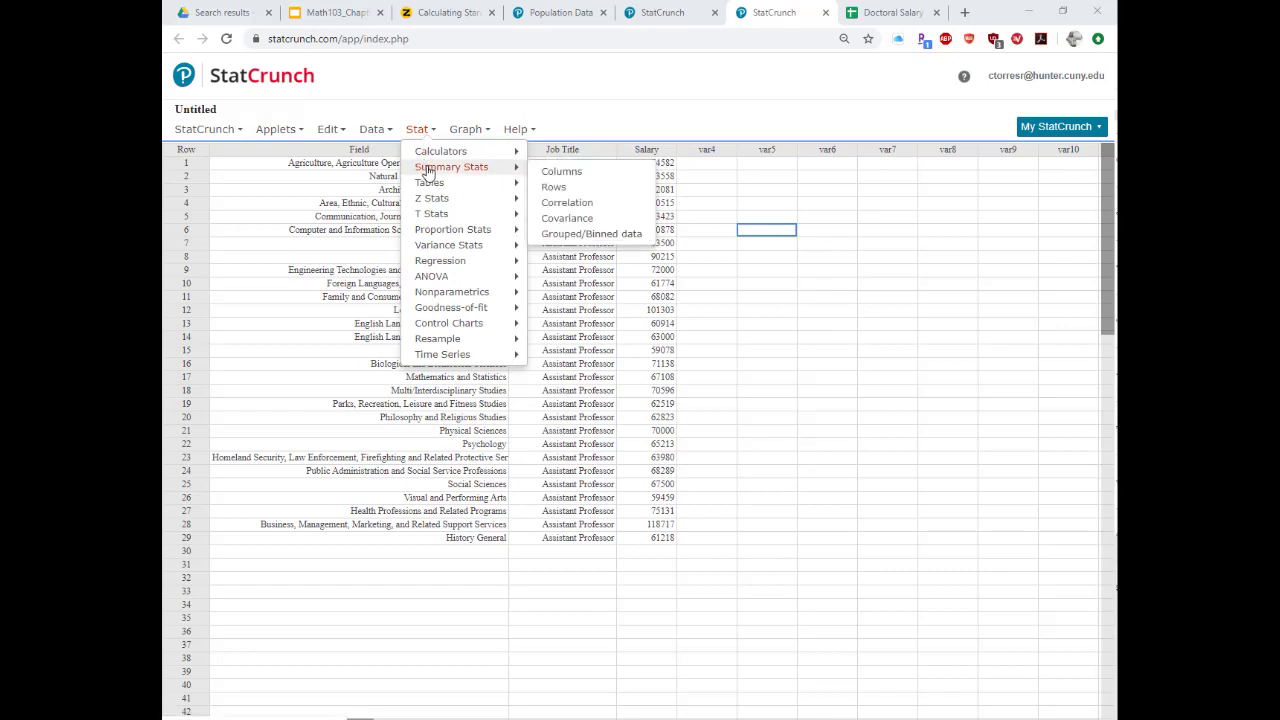
left_click(553, 171)
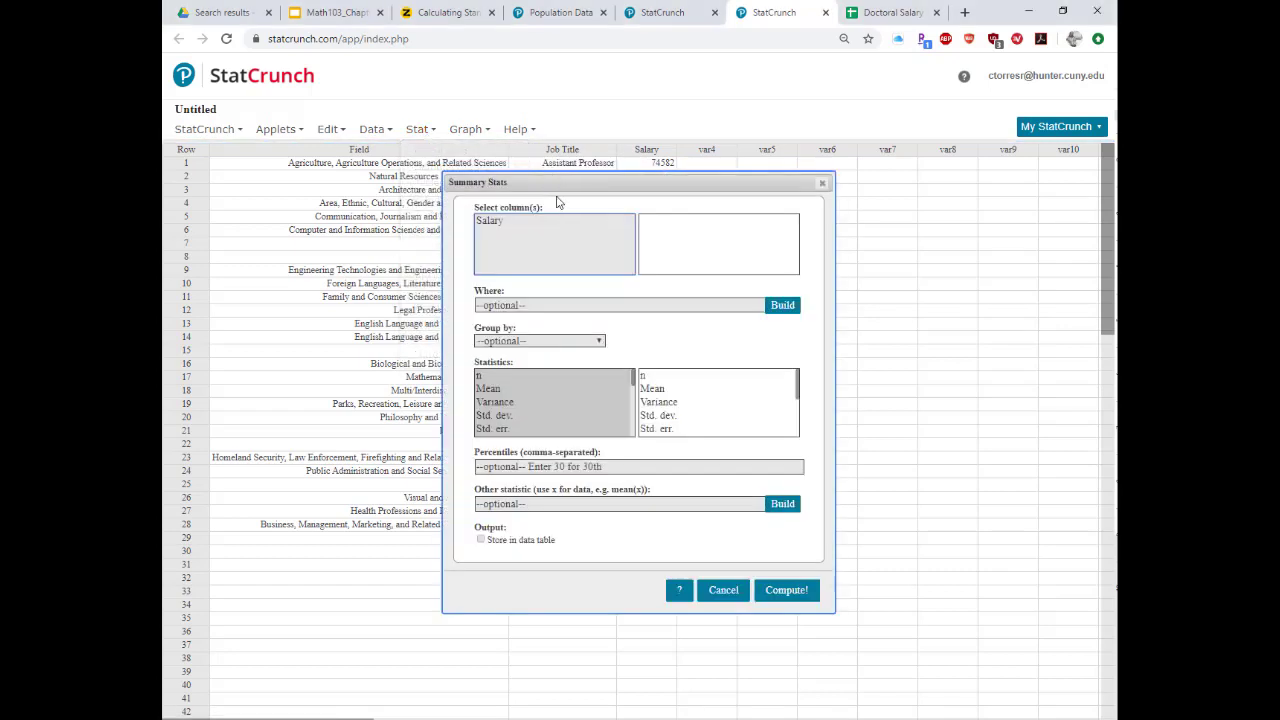
left_click(500, 228)
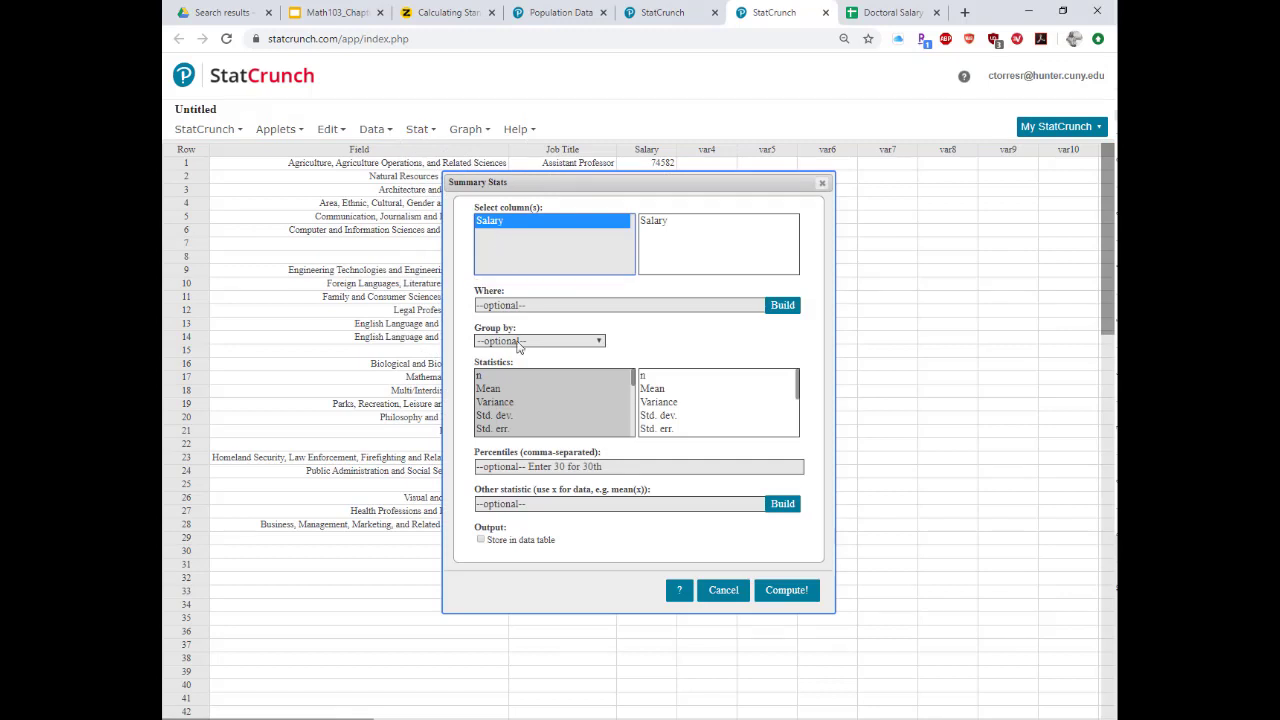
left_click(487, 378)
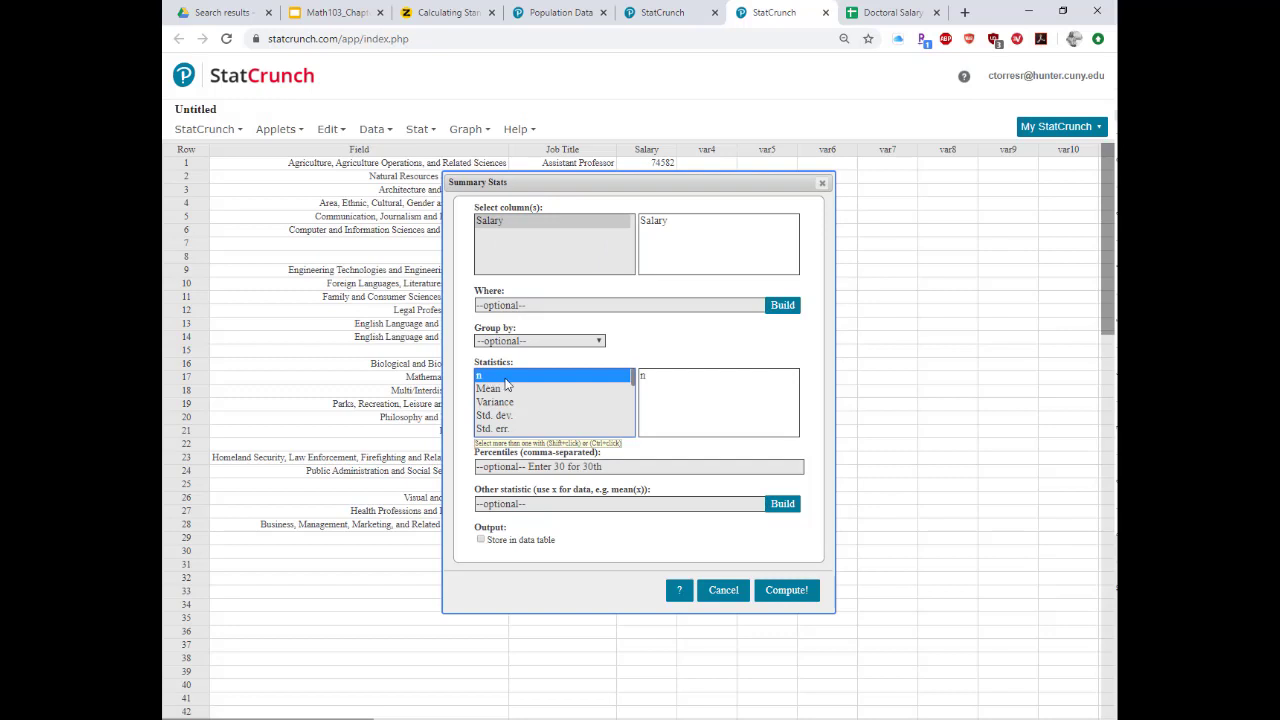
left_click(496, 389, "ctrl")
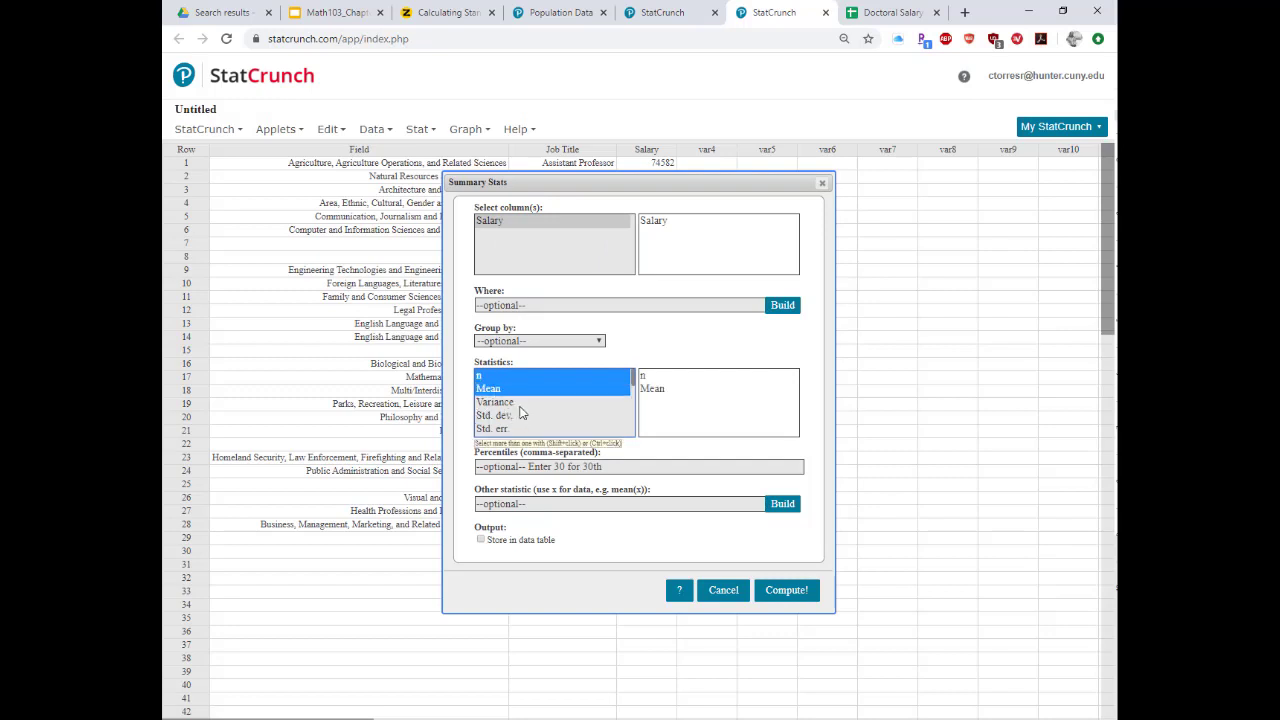
left_click(510, 402, "ctrl")
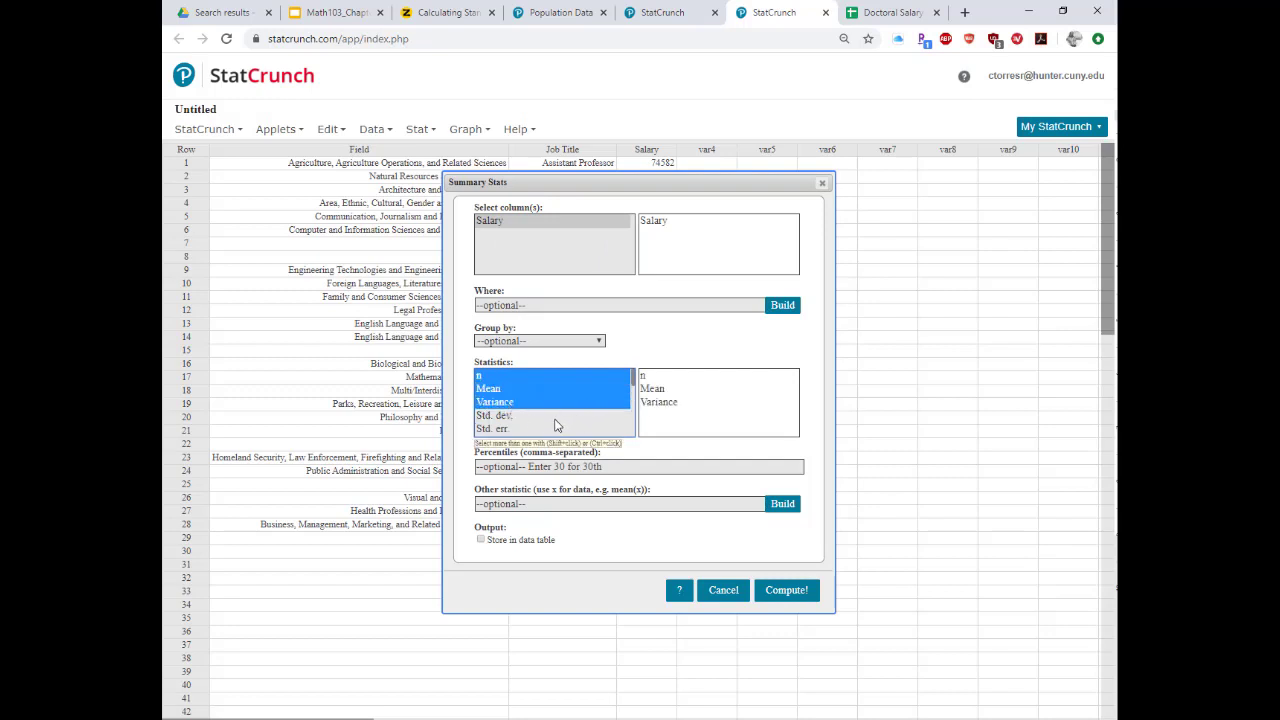
left_click(586, 416, "ctrl")
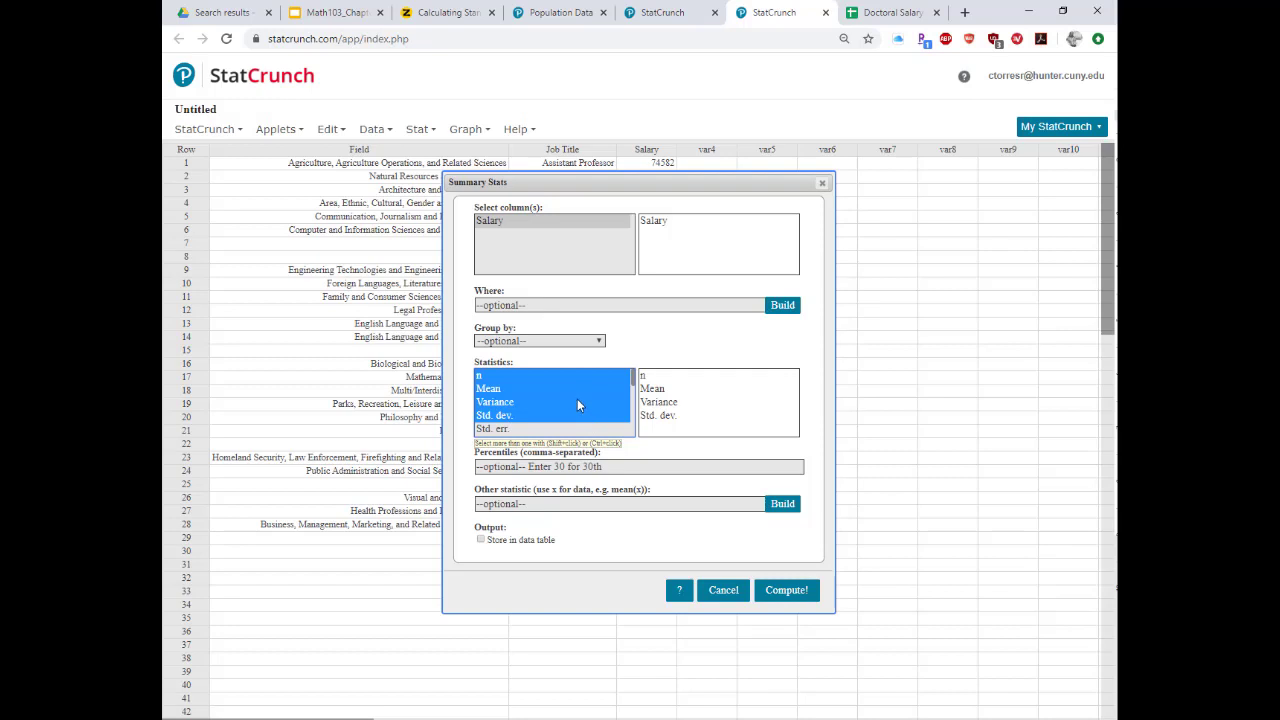
left_click(786, 592)
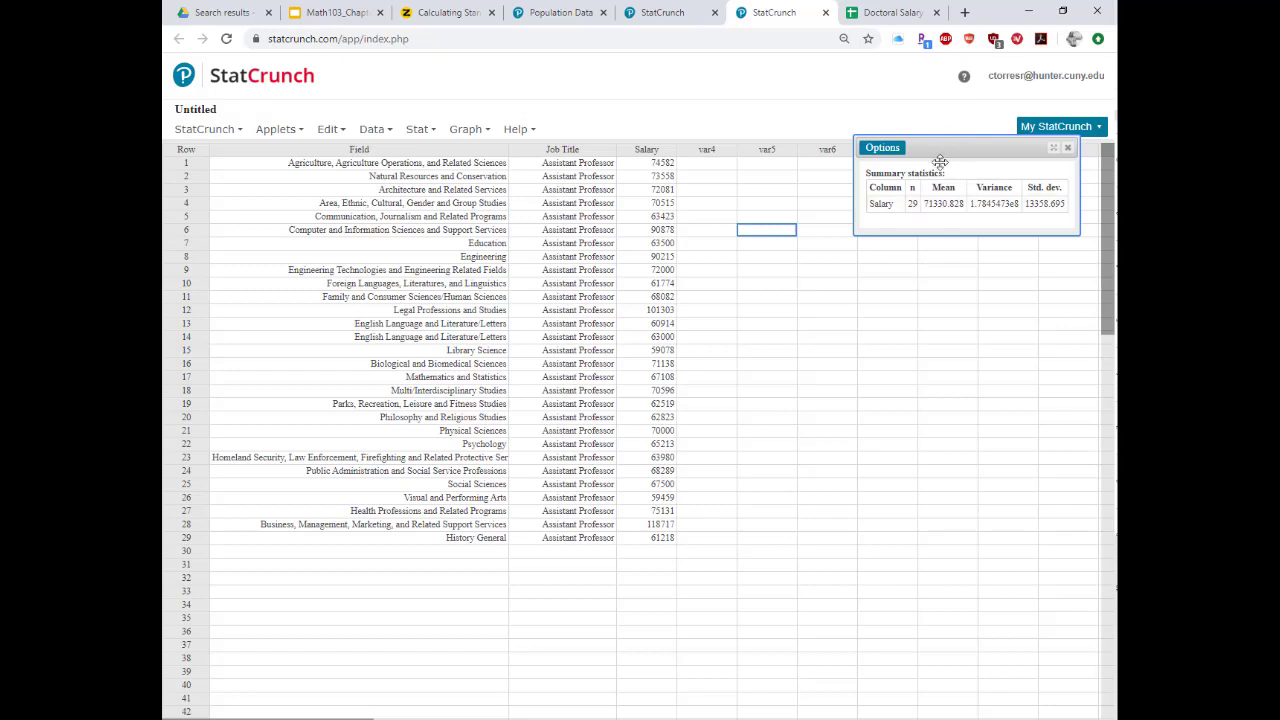
left_click_drag(956, 149, 816, 217)
left_click(817, 527)
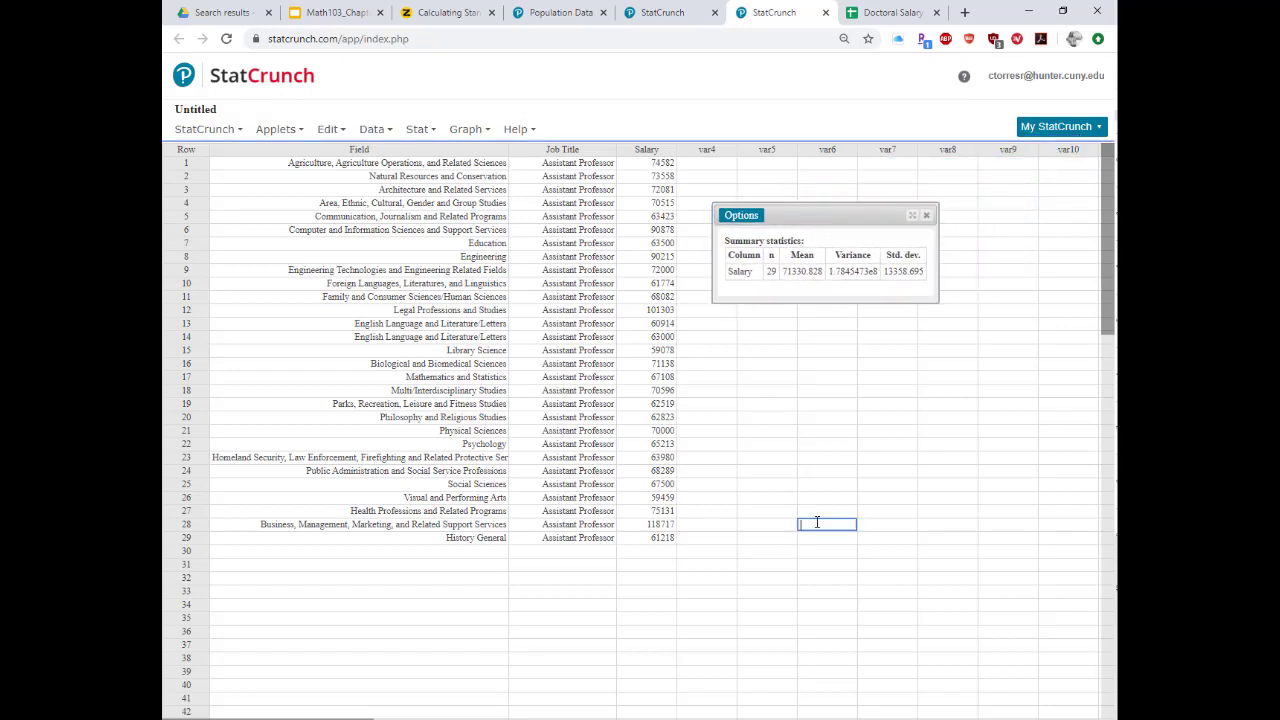
Step: Rerun the Salary summary stats: mean 71330.828, variance 1.7845473e8, std. dev. 13358.695
left_click(418, 131)
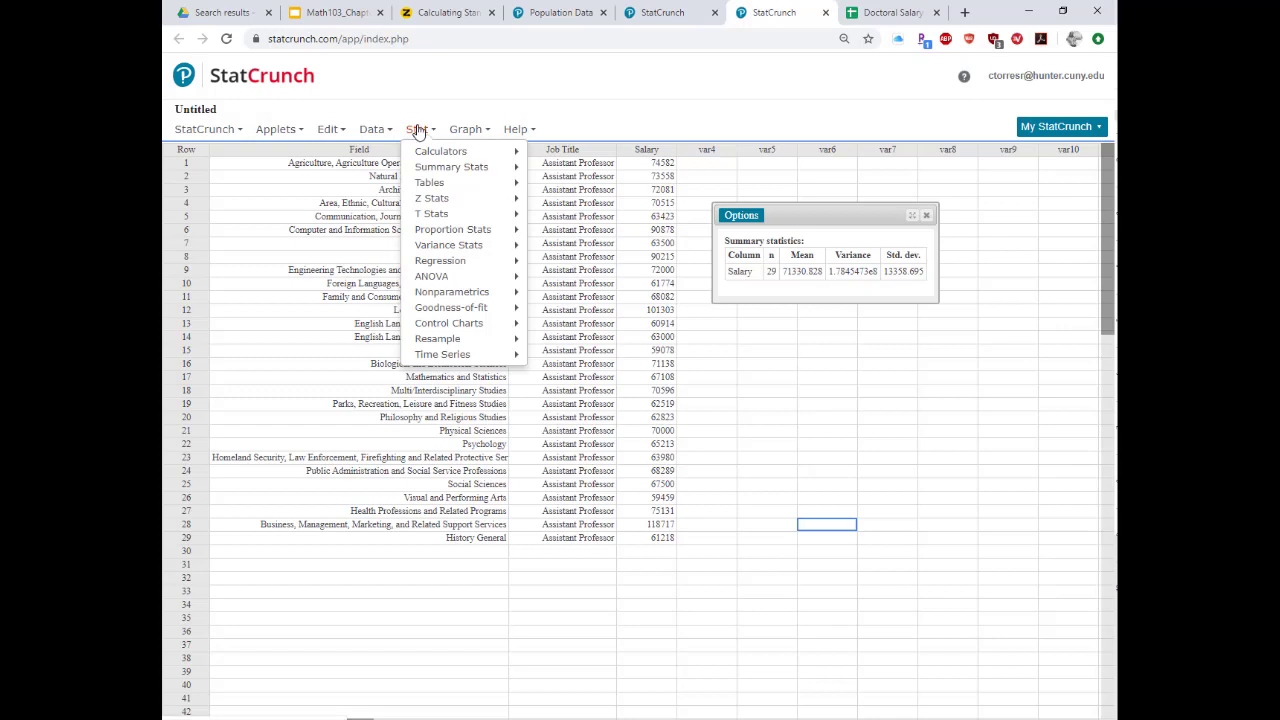
mouse_move(432, 168)
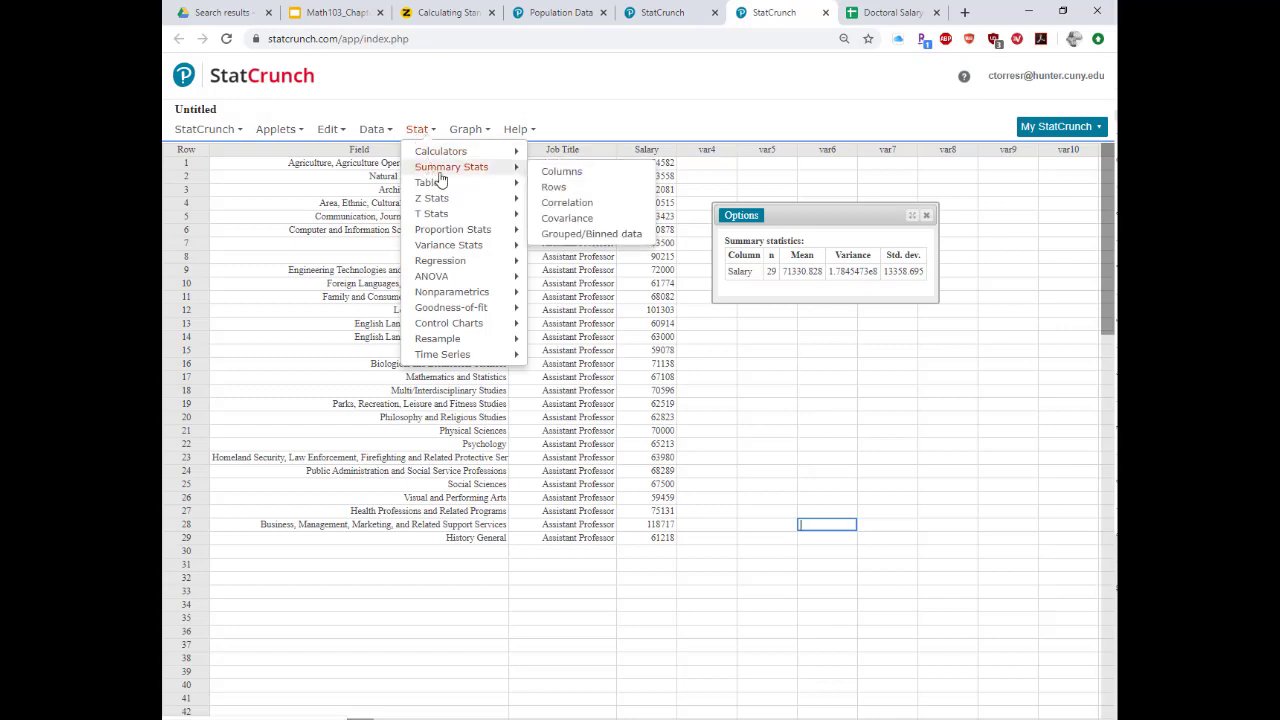
left_click(548, 171)
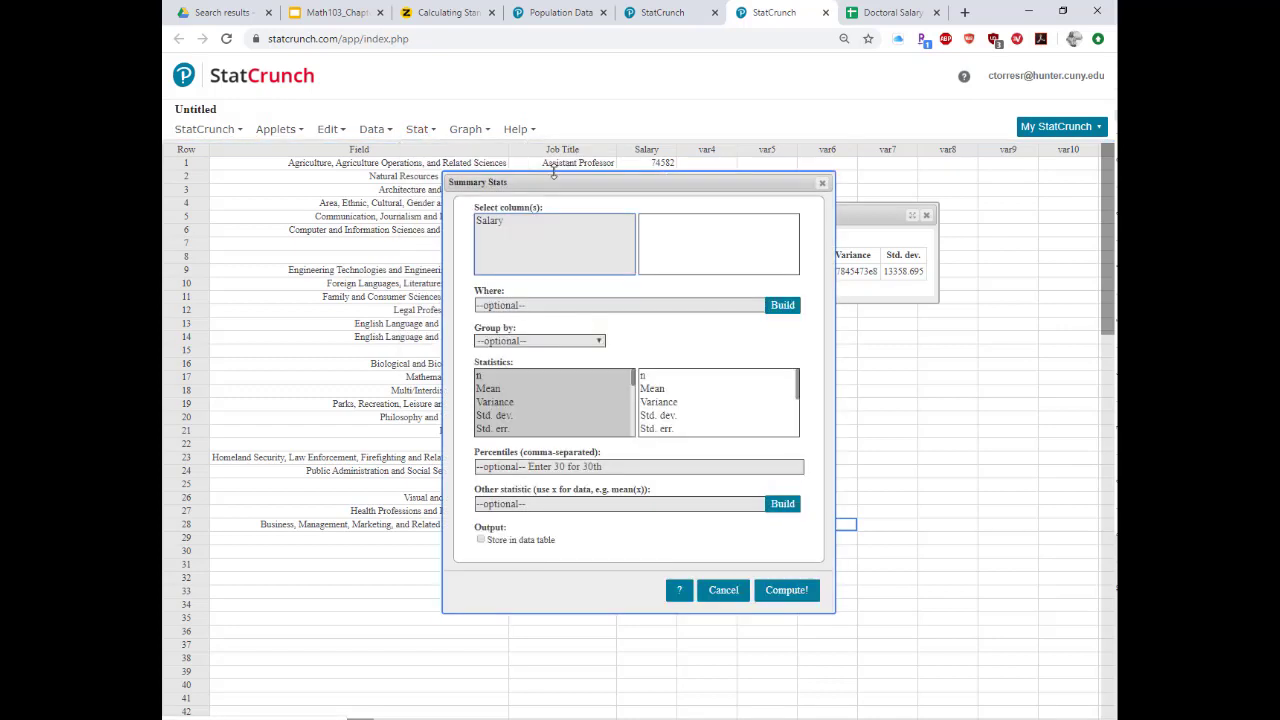
double_click(498, 224)
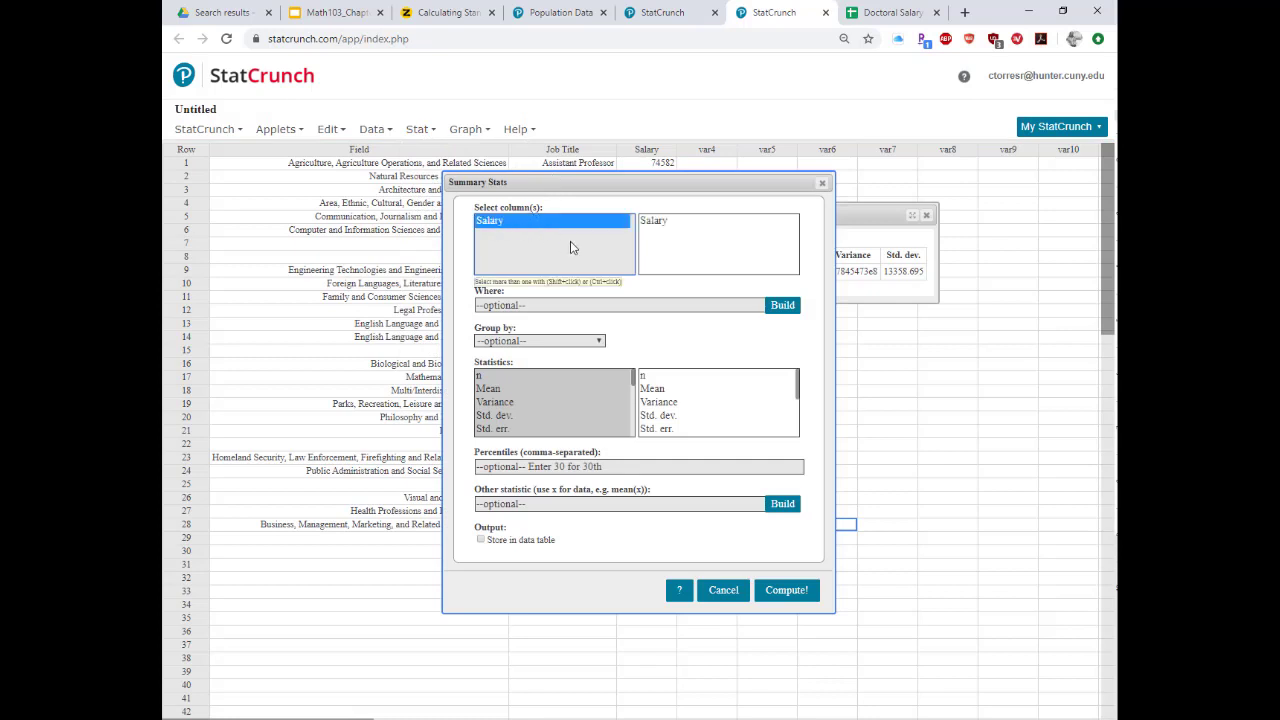
left_click(488, 377)
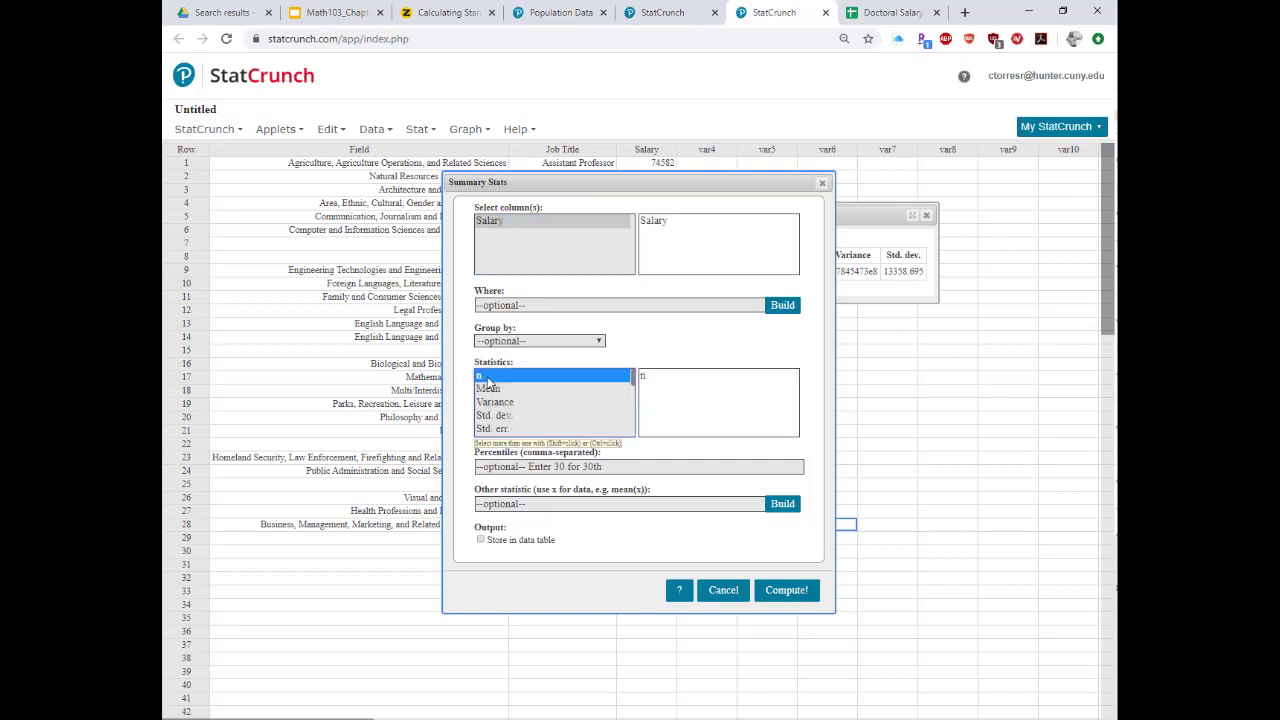
left_click(494, 390, "ctrl")
left_click(525, 402, "ctrl")
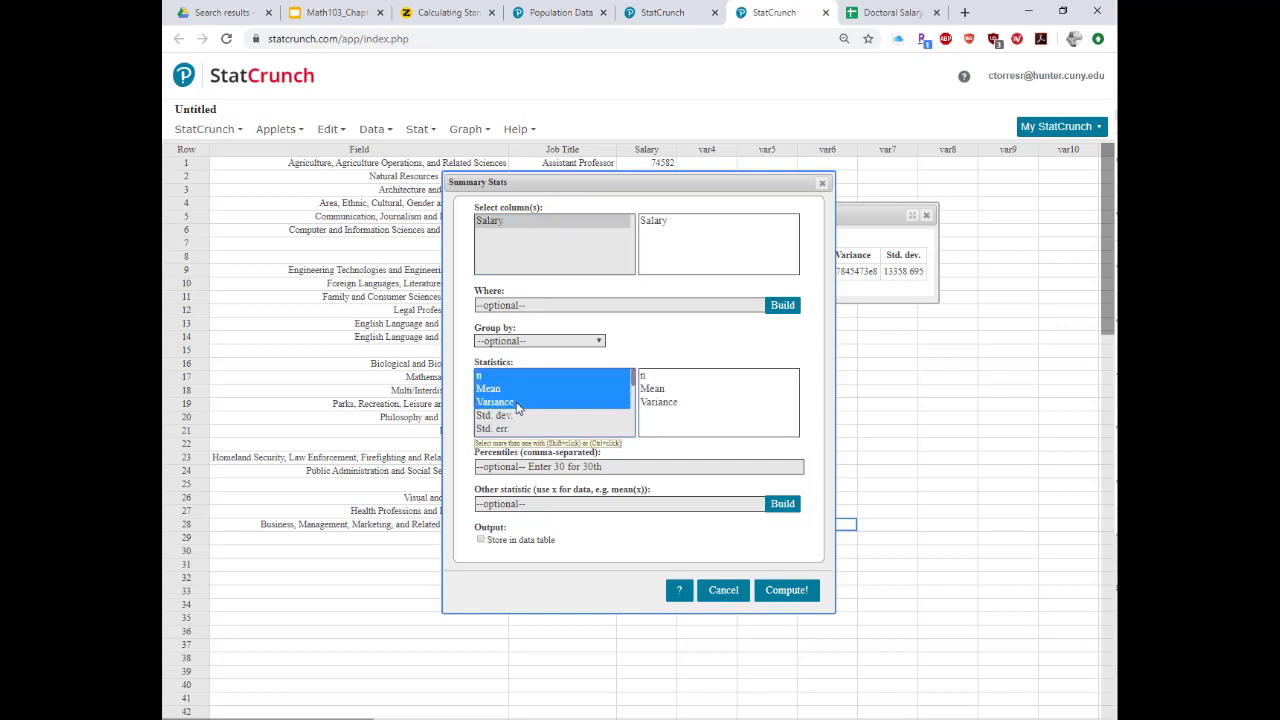
left_click(517, 415, "ctrl")
left_click(790, 591)
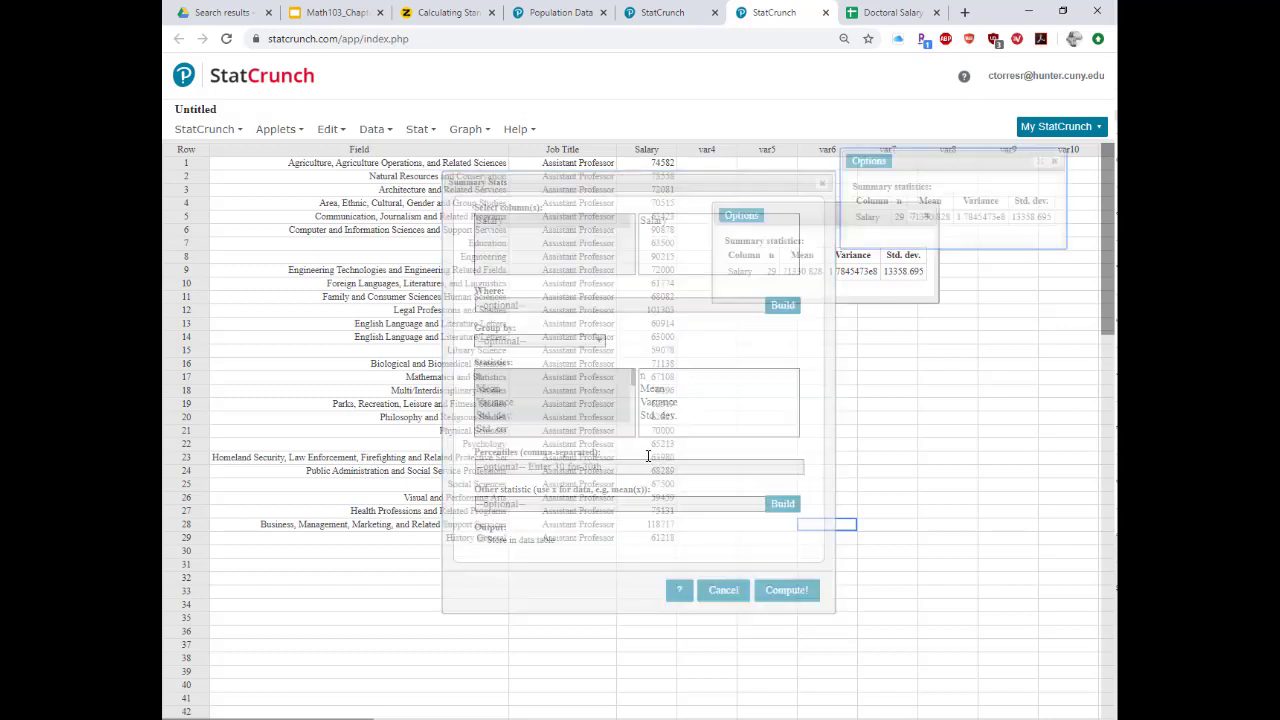
left_click(229, 109)
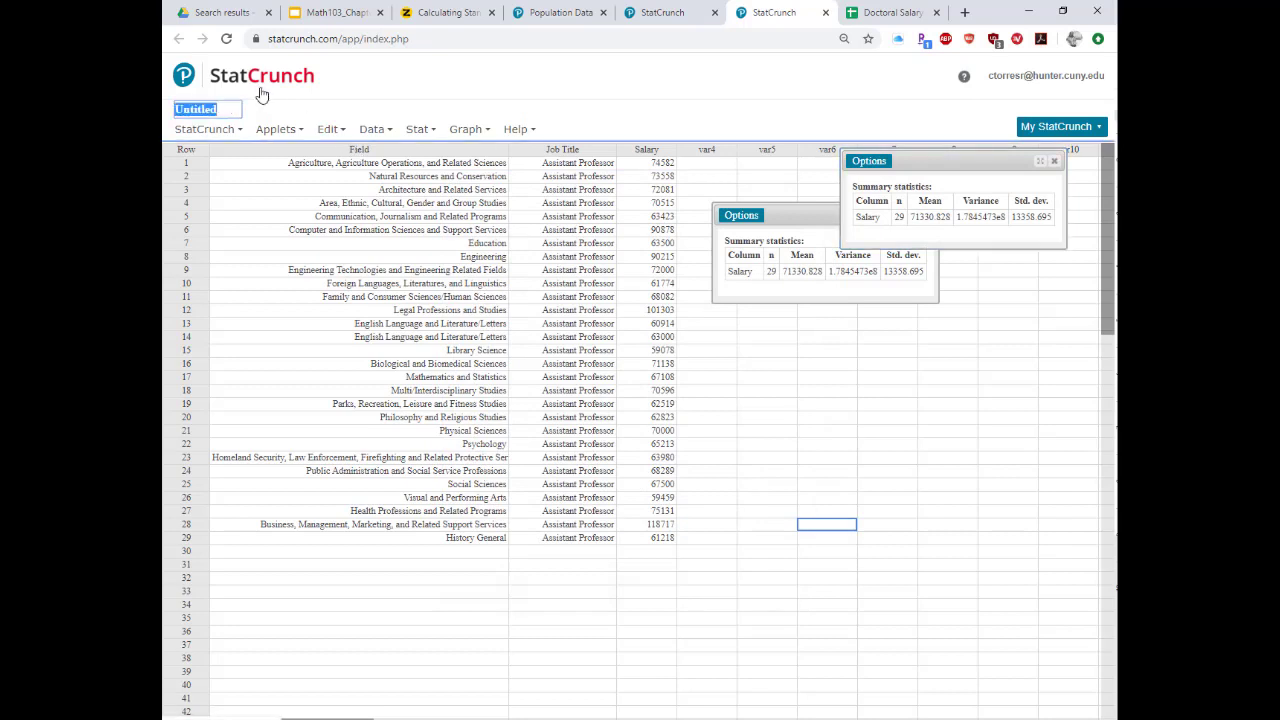
Step: Rename the untitled sample data set to 'Sample Prof Data' and save it
type("Sample Dat")
key("BackSpace")
key("BackSpace")
key("BackSpace")
type("P")
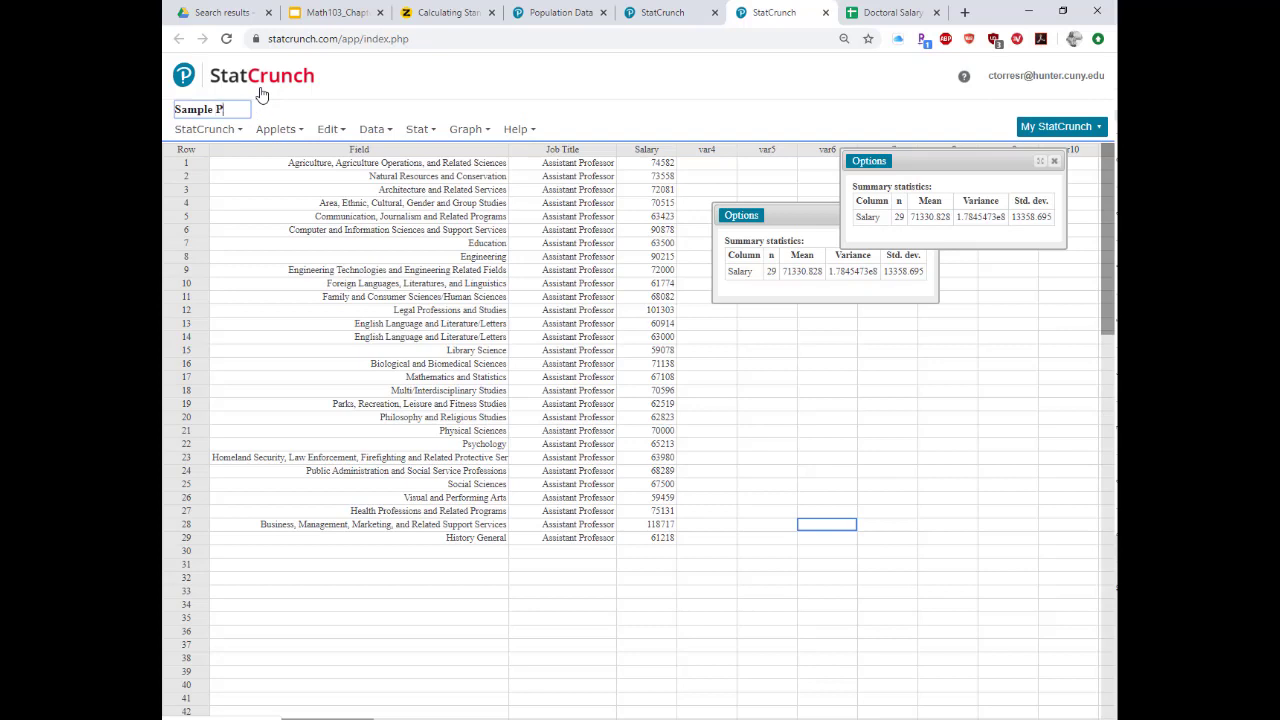
type("rof Data")
key("Return")
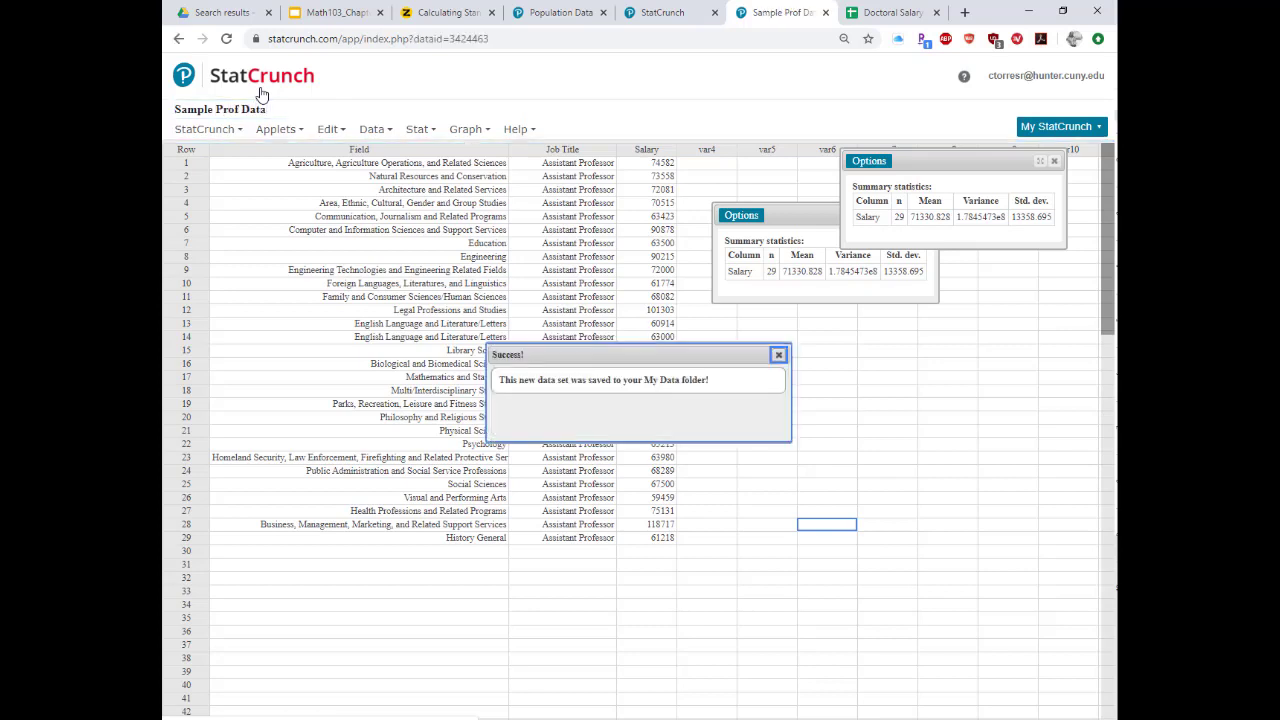